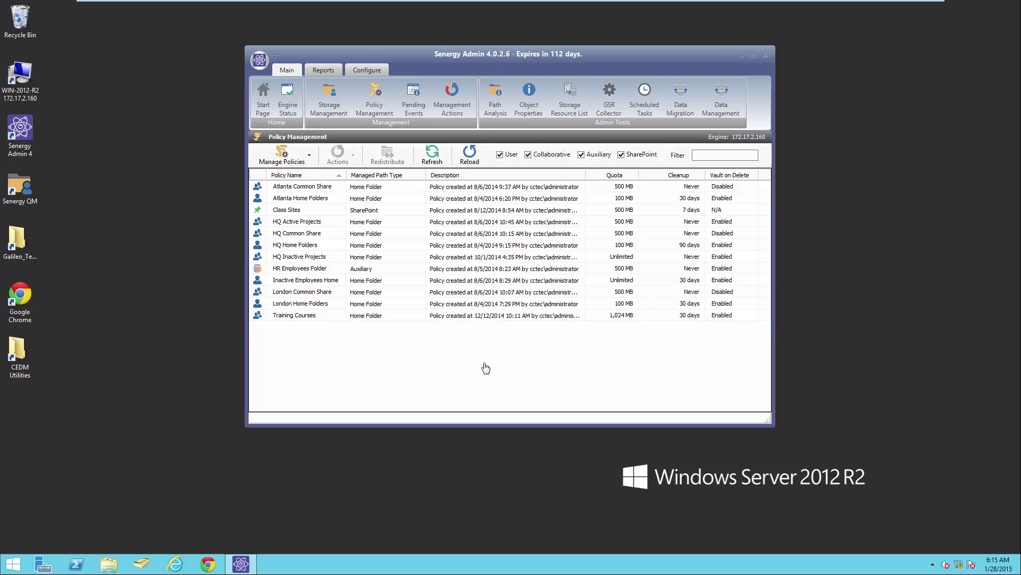
Browse WIN-2012-R2 to VOL2 (Y:) > Dept Shares > Marketing Dept and show its Novell trustee rights.
{"action": "left_click", "coordinate": [17, 81]}
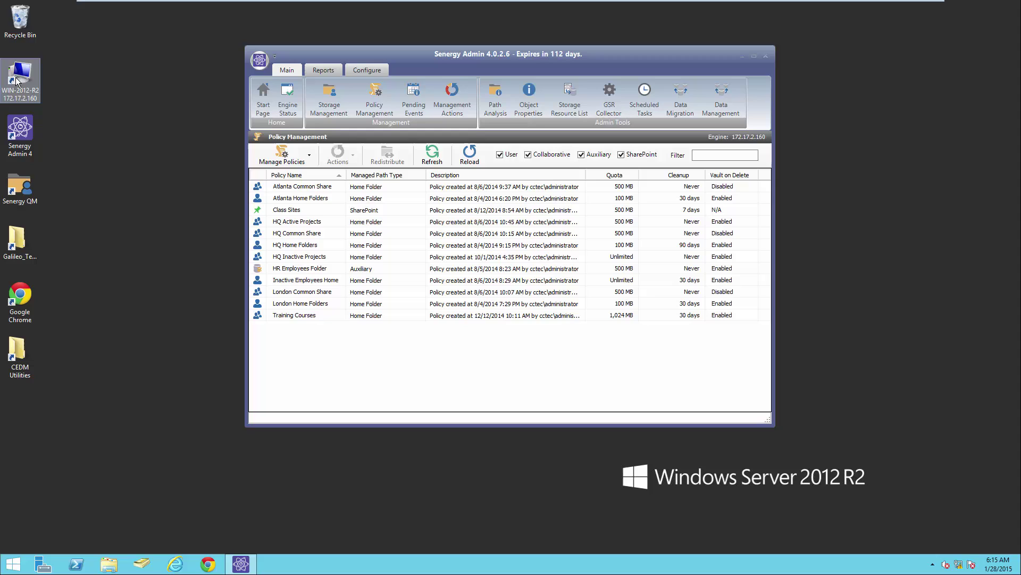
{"action": "double_click", "coordinate": [18, 82]}
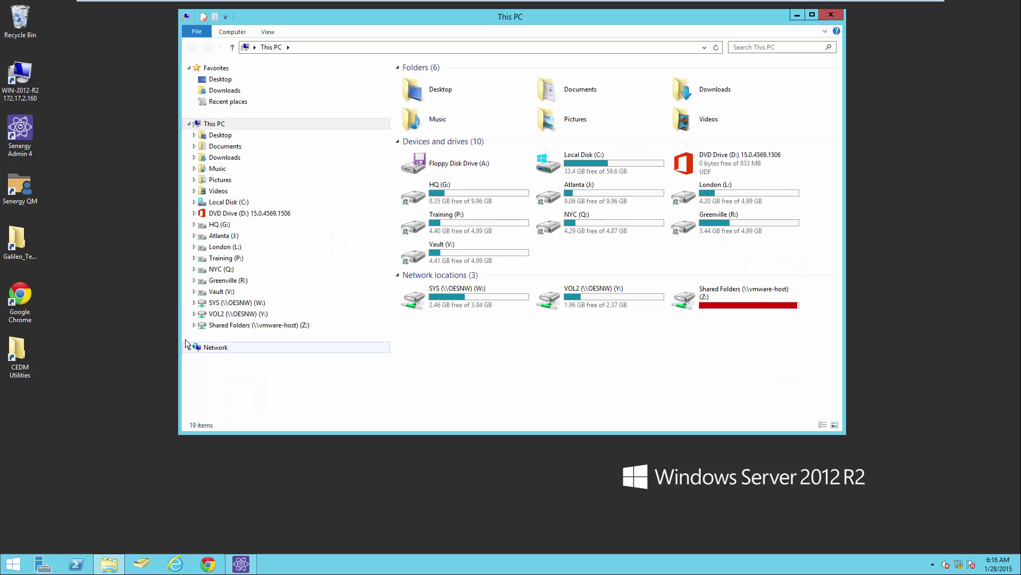
{"action": "left_click", "coordinate": [195, 314]}
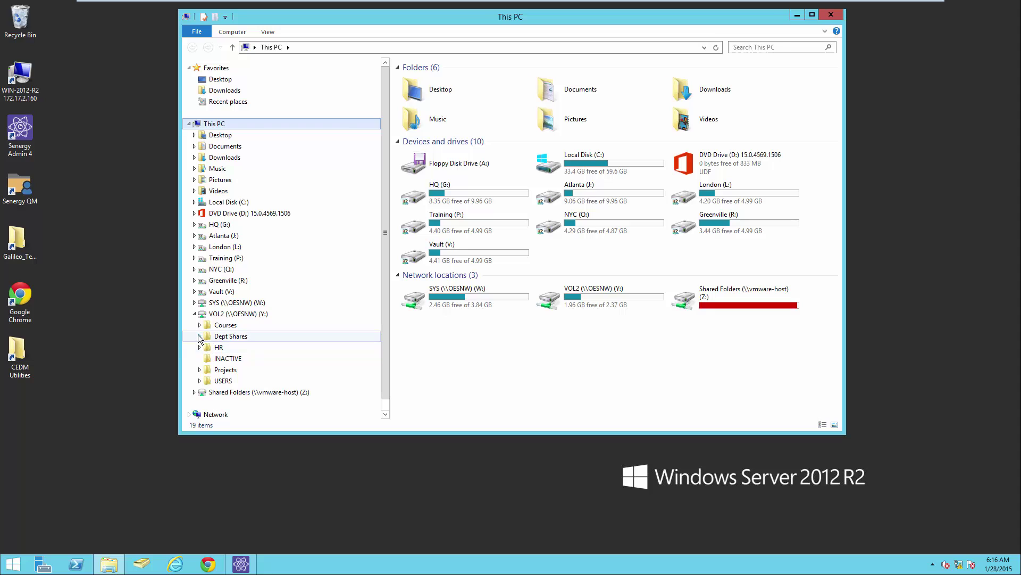
{"action": "left_click", "coordinate": [201, 337]}
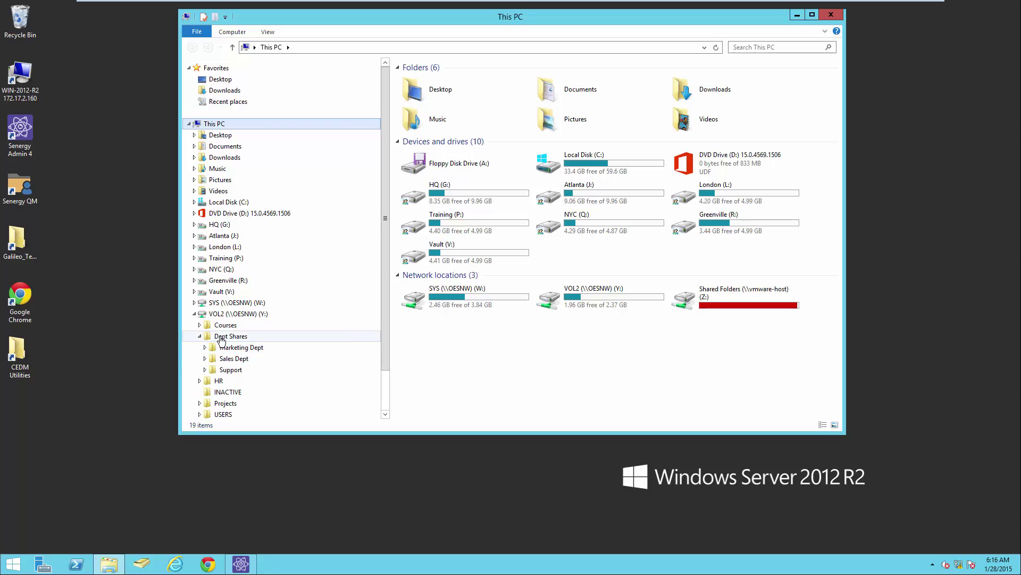
{"action": "left_click", "coordinate": [236, 350]}
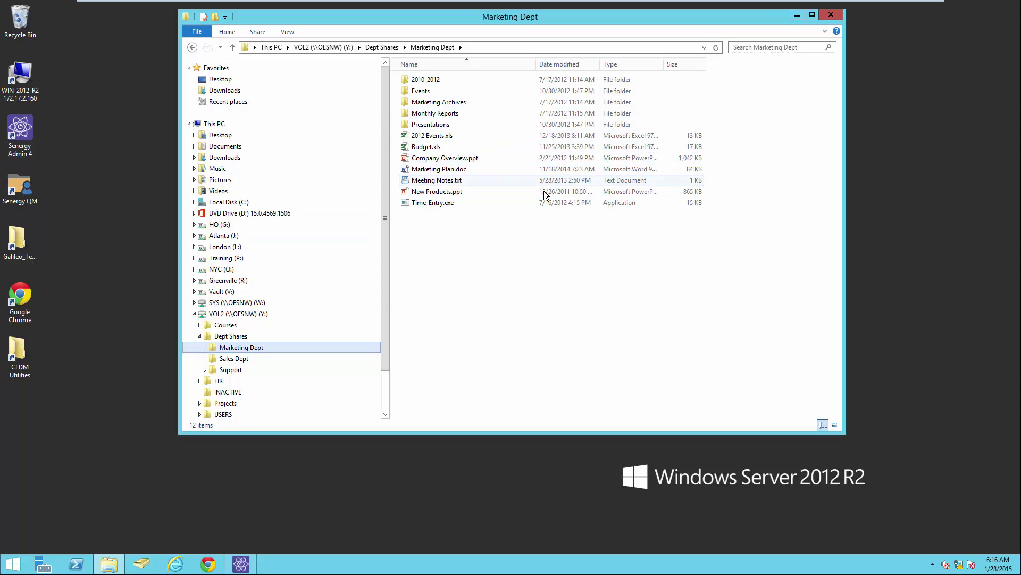
{"action": "right_click", "coordinate": [250, 350]}
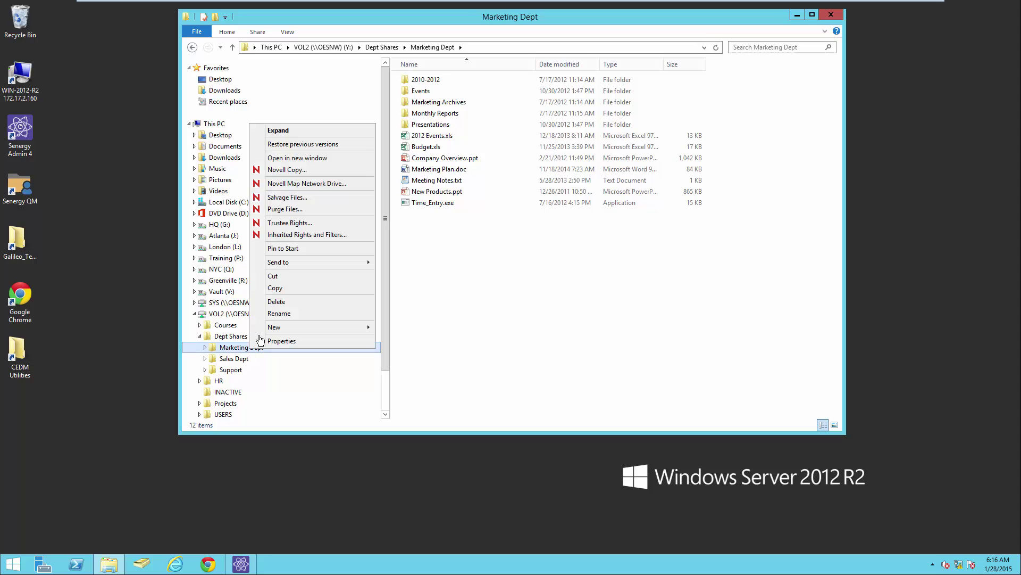
{"action": "left_click", "coordinate": [297, 225]}
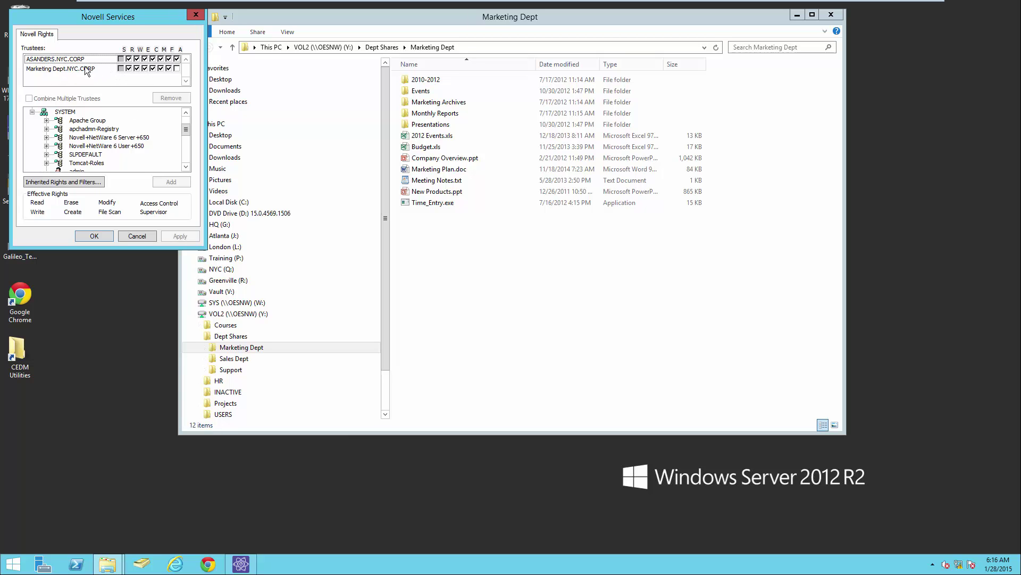
Close the Marketing Dept rights, then review and close the trustee rights of Support\Software.
{"action": "left_click", "coordinate": [138, 236]}
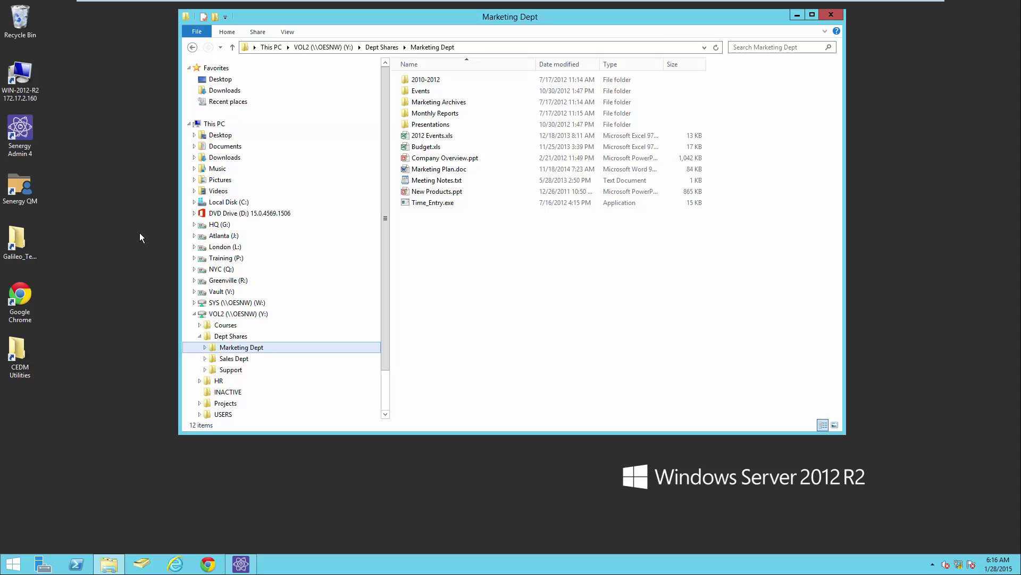
{"action": "left_click", "coordinate": [205, 370]}
{"action": "left_click", "coordinate": [235, 392]}
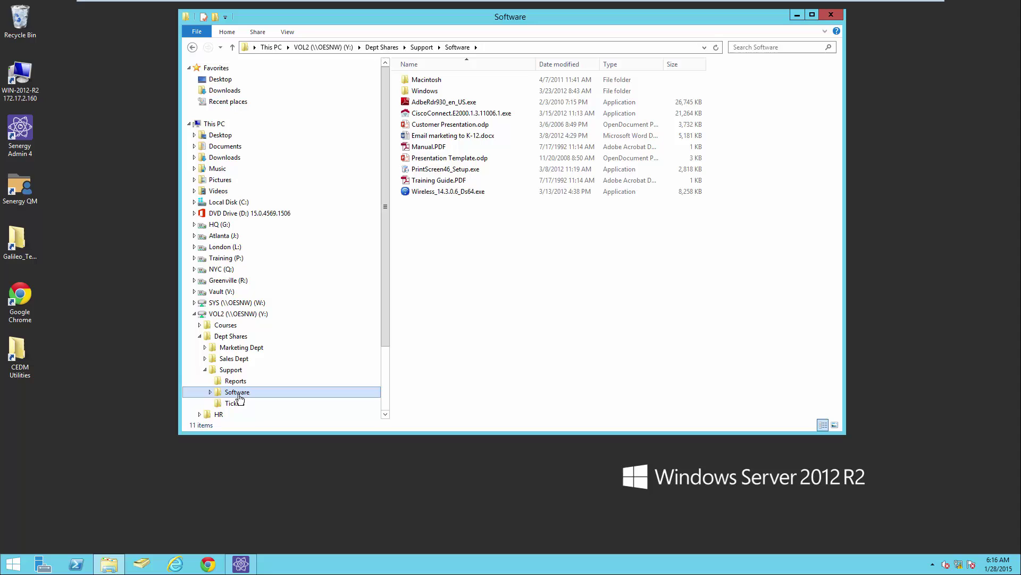
{"action": "right_click", "coordinate": [253, 392]}
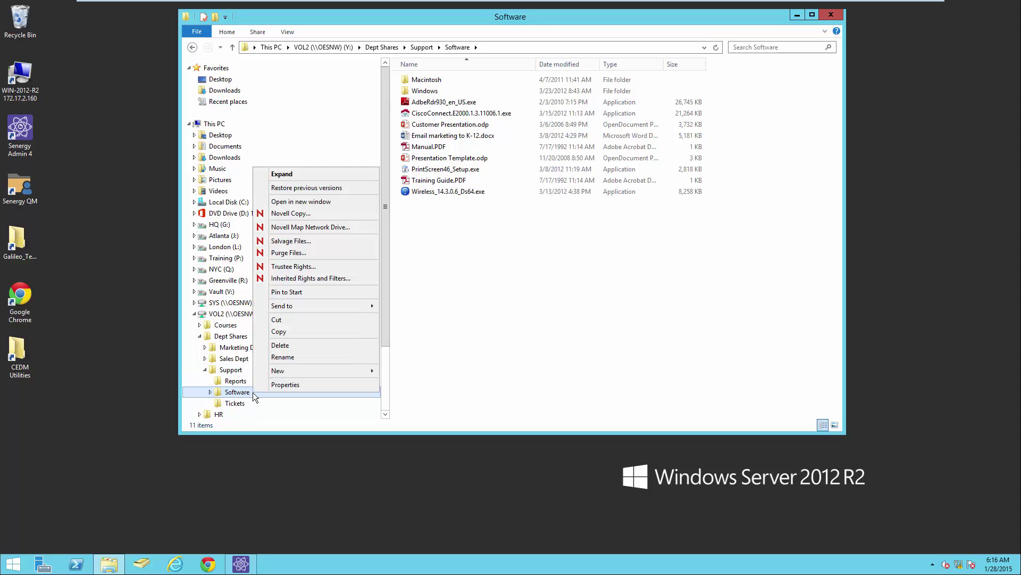
{"action": "left_click", "coordinate": [292, 267]}
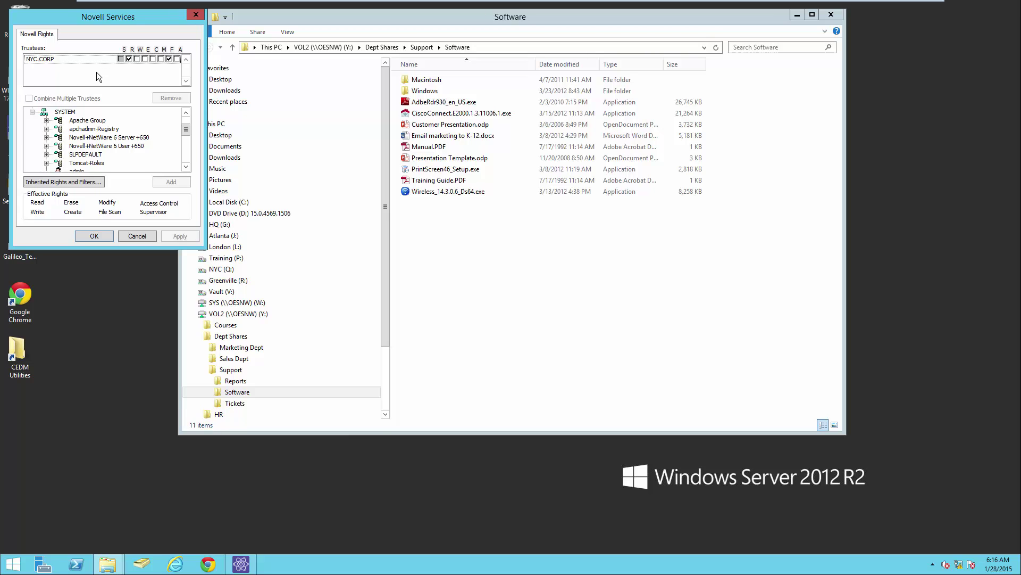
{"action": "left_click", "coordinate": [143, 238]}
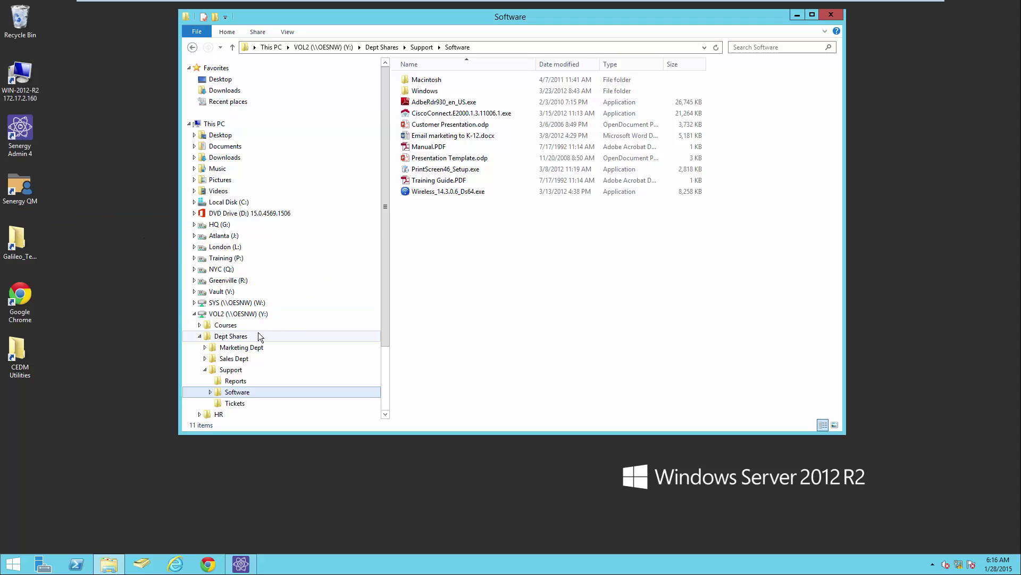
Show the Novell Info tab for Customer Presentation.odp in Marketing Dept\Marketing Archives.
{"action": "left_click", "coordinate": [204, 347]}
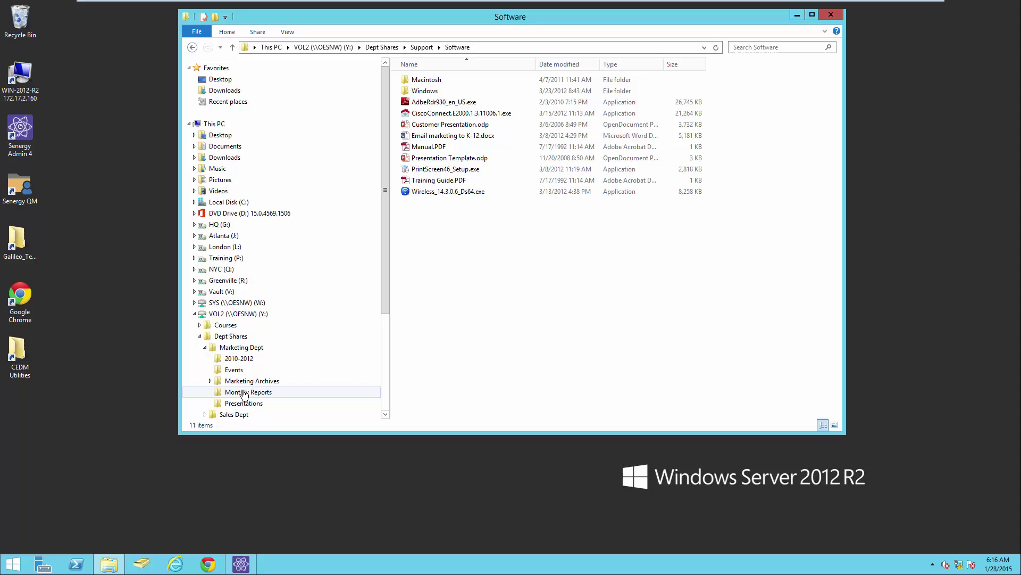
{"action": "left_click", "coordinate": [246, 384]}
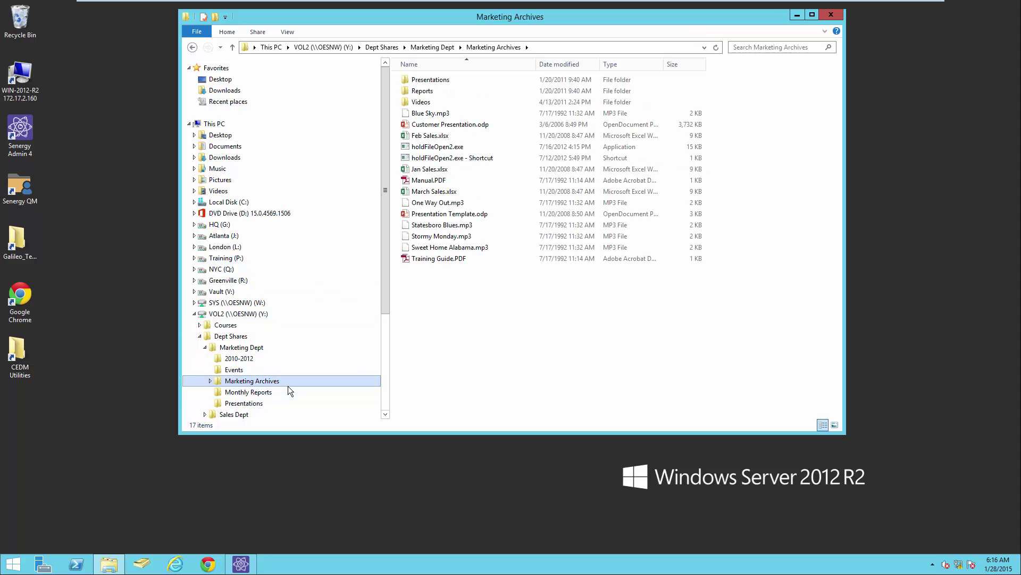
{"action": "left_click", "coordinate": [452, 126]}
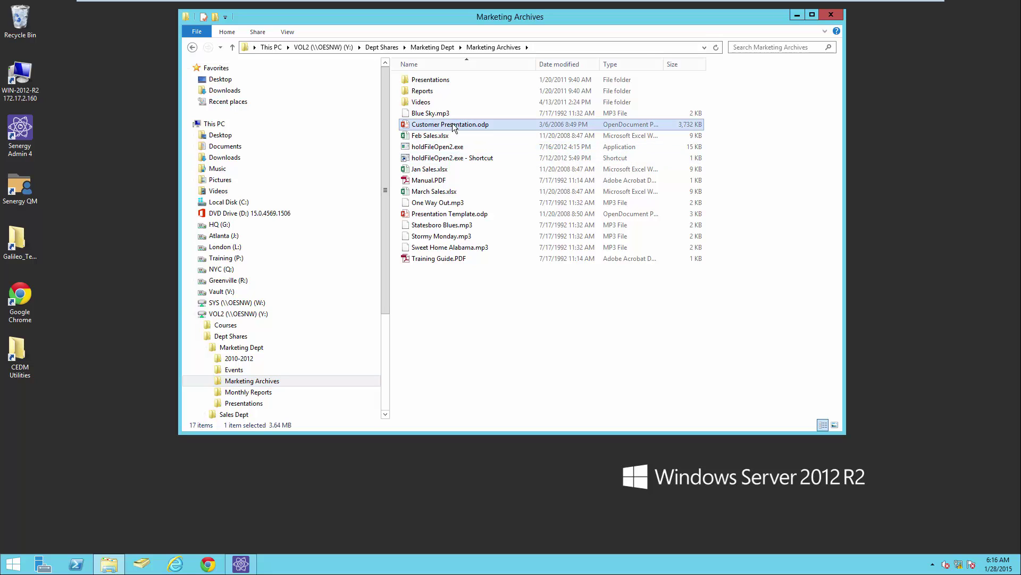
{"action": "right_click", "coordinate": [453, 126]}
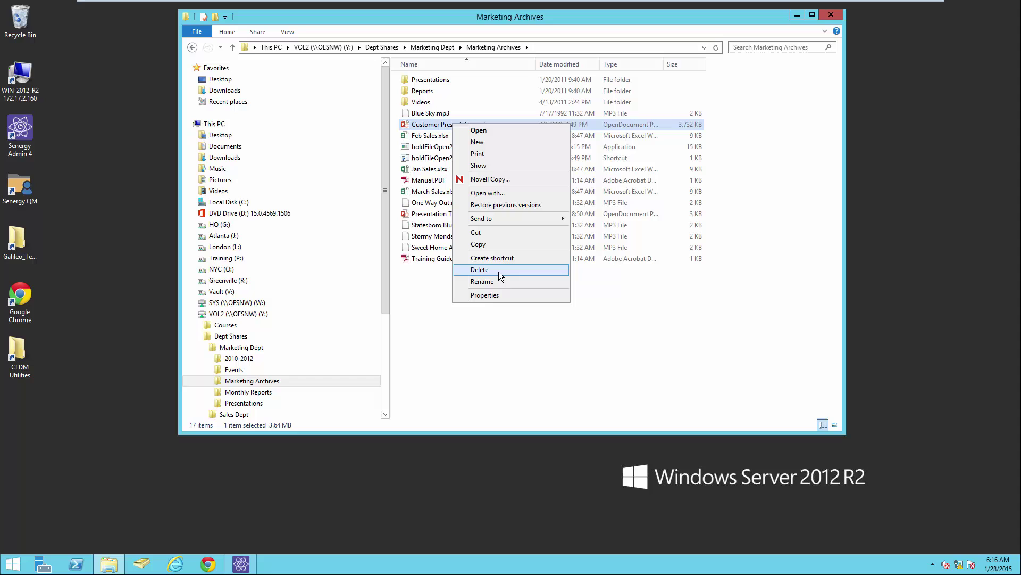
{"action": "left_click", "coordinate": [495, 297]}
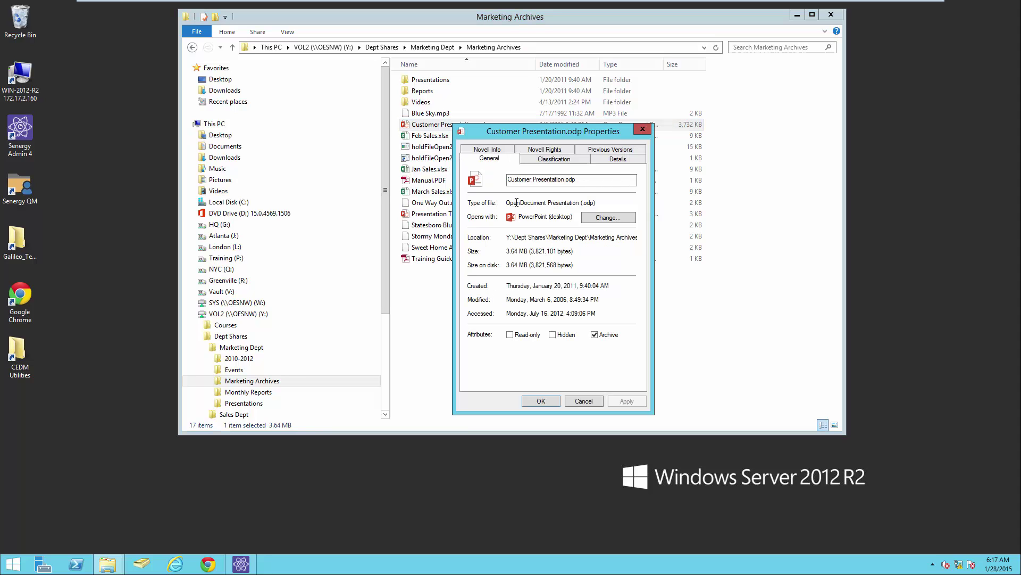
{"action": "left_click", "coordinate": [499, 149]}
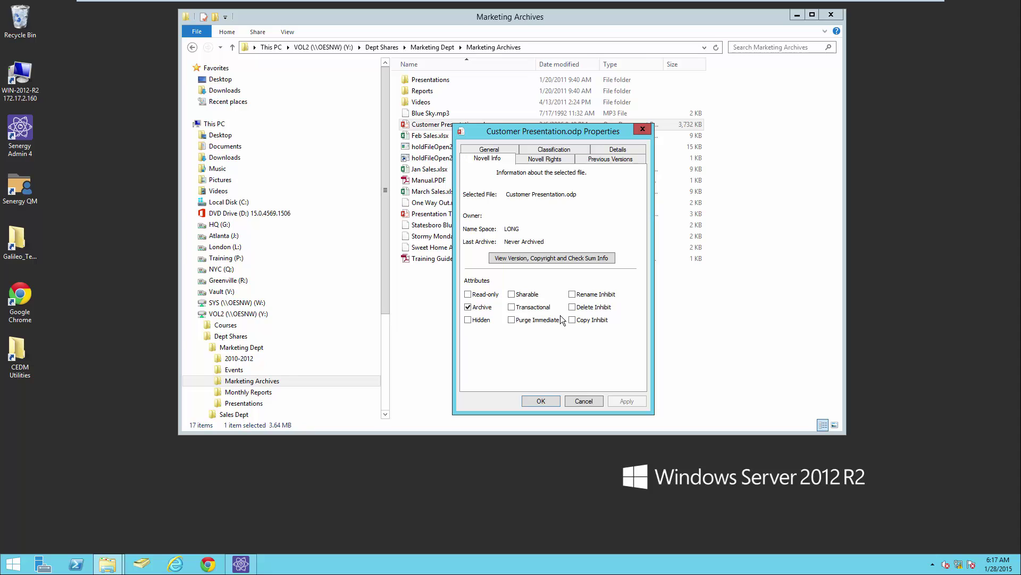
Close the file properties and open the empty Departments folder on NYC (Q:).
{"action": "left_click", "coordinate": [581, 398]}
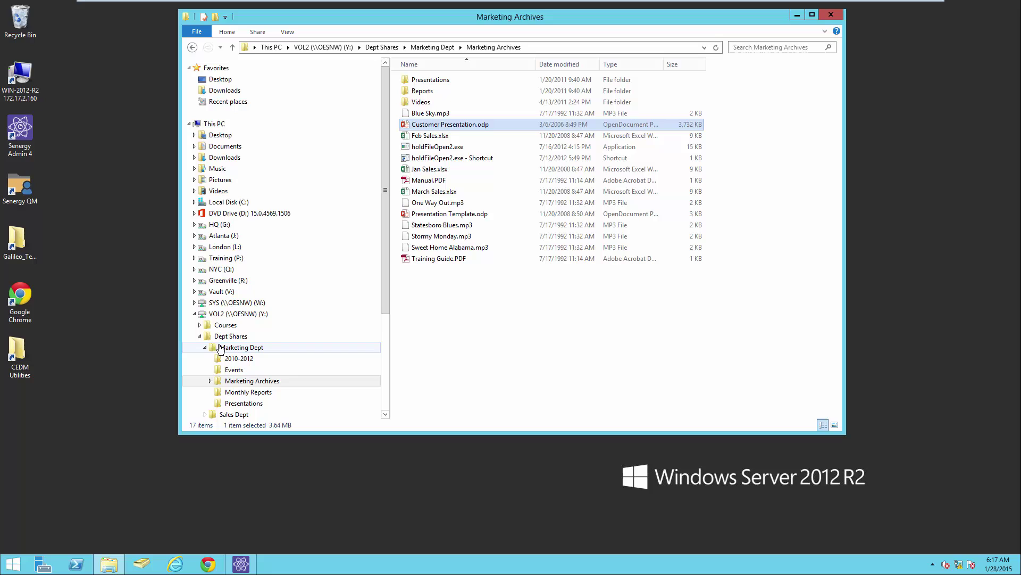
{"action": "left_click", "coordinate": [194, 269]}
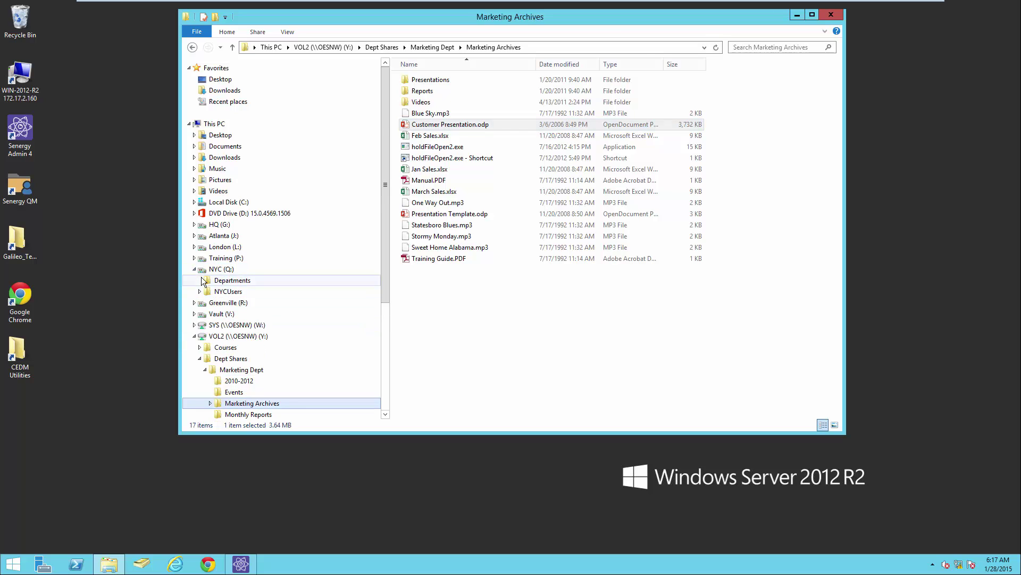
{"action": "left_click", "coordinate": [213, 281]}
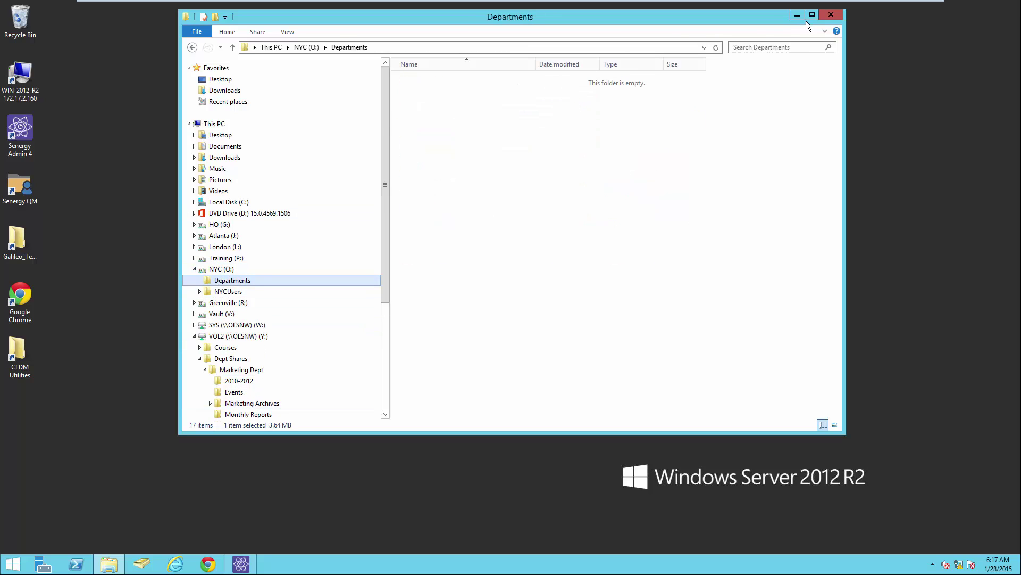
Return to Senergy Admin and open the Identity Map under Cross-Empire Data Migration.
{"action": "left_click", "coordinate": [830, 15]}
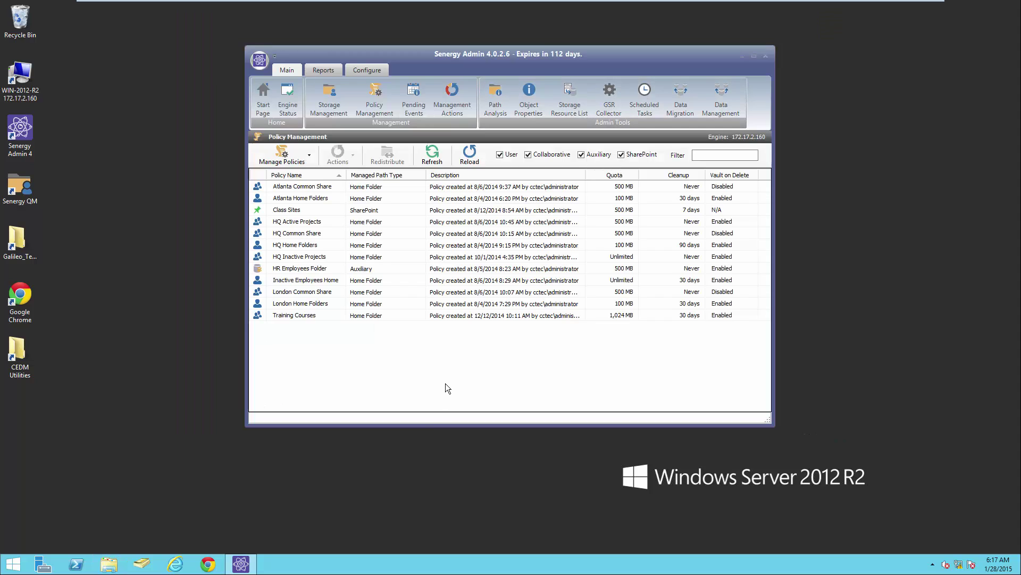
{"action": "left_click", "coordinate": [682, 98]}
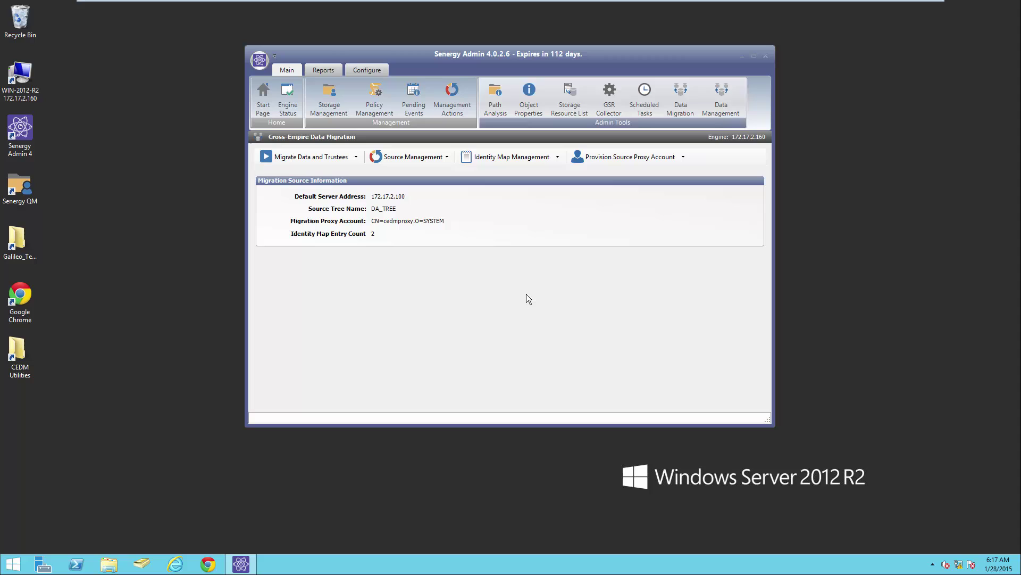
{"action": "left_click", "coordinate": [519, 156]}
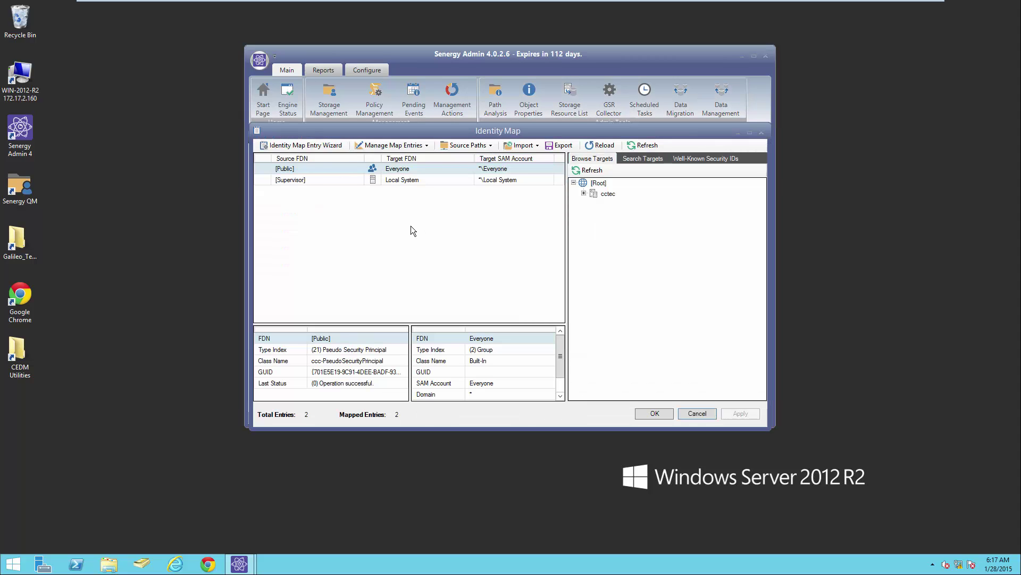
Run the User to User Identity Map Entry Wizard against cctec, accepting the 27 matches.
{"action": "left_click", "coordinate": [302, 147]}
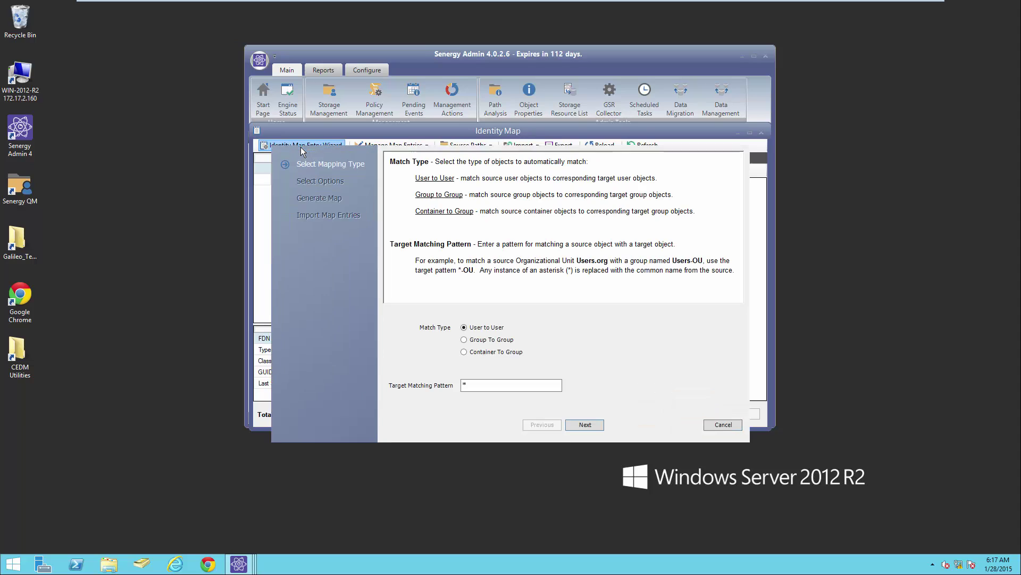
{"action": "left_click", "coordinate": [585, 424]}
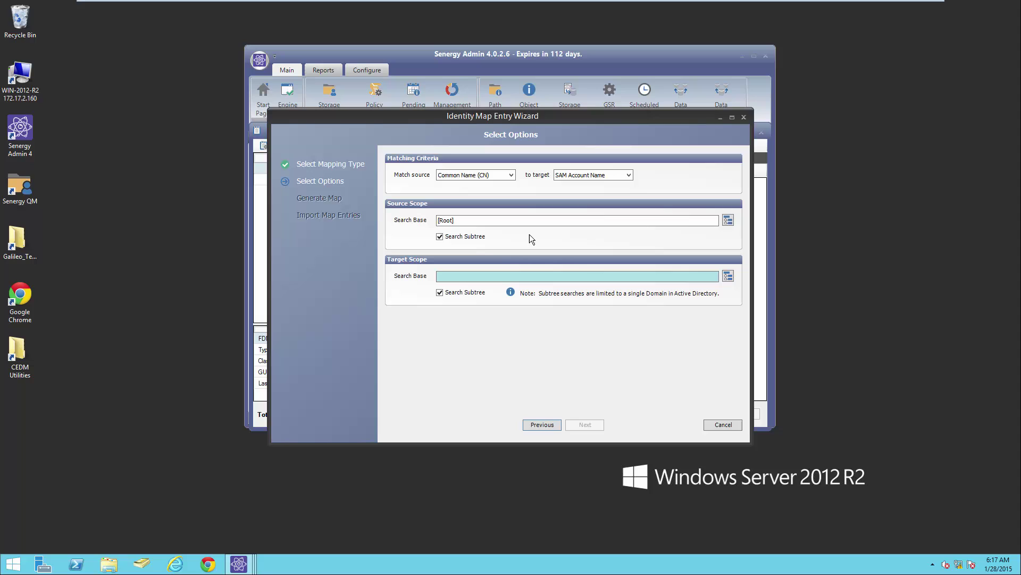
{"action": "left_click", "coordinate": [728, 277]}
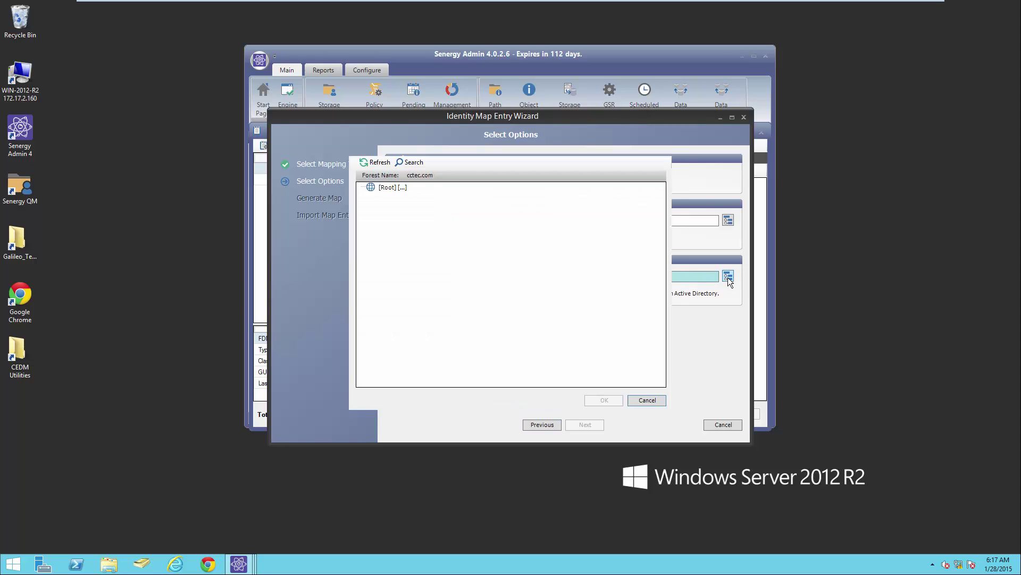
{"action": "left_click", "coordinate": [393, 198]}
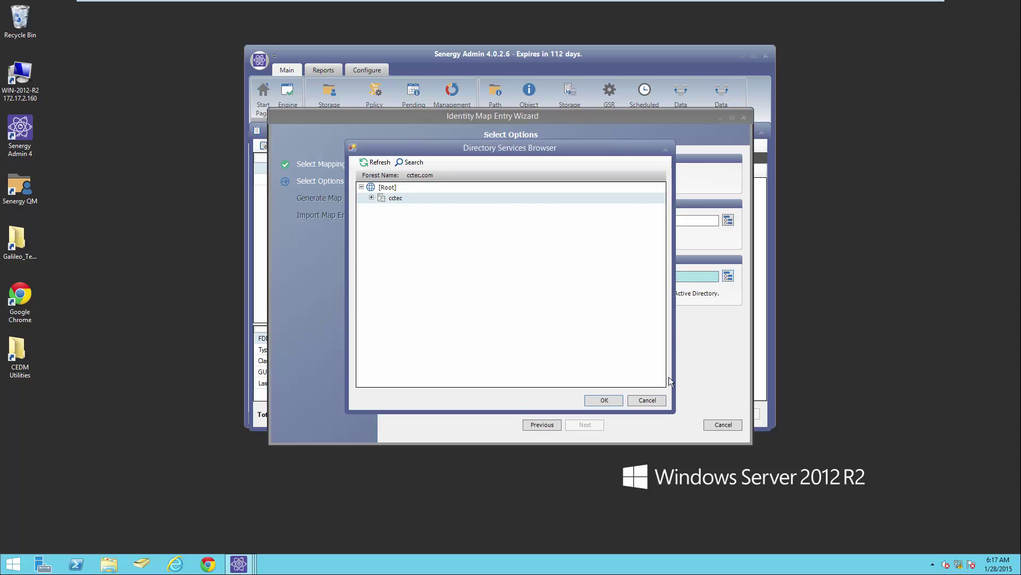
{"action": "left_click", "coordinate": [608, 400]}
{"action": "left_click", "coordinate": [584, 425]}
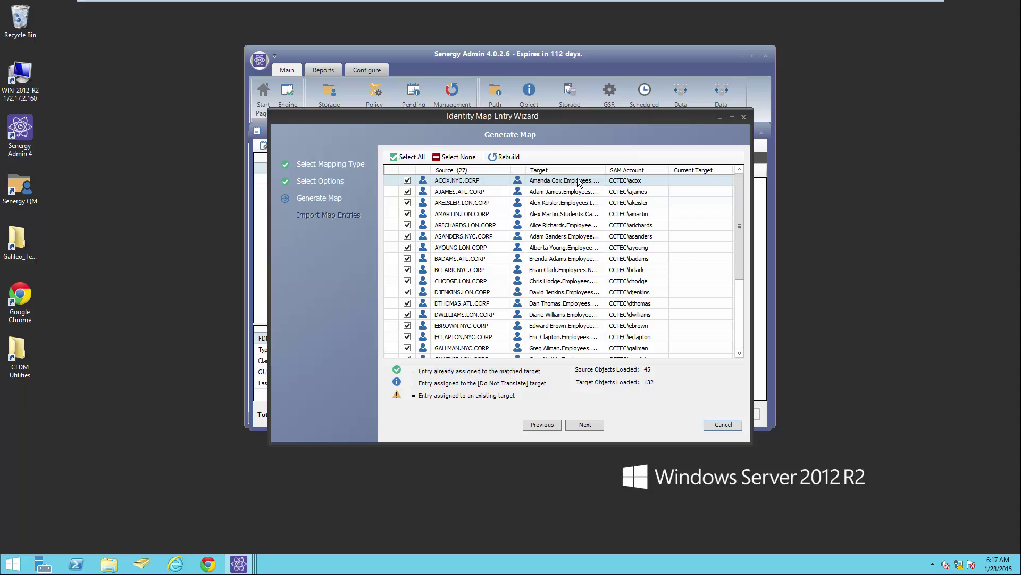
{"action": "left_click", "coordinate": [590, 424]}
Finish the user import, then run a Group To Group wizard against cctec, importing 10 group matches.
{"action": "left_click", "coordinate": [578, 424]}
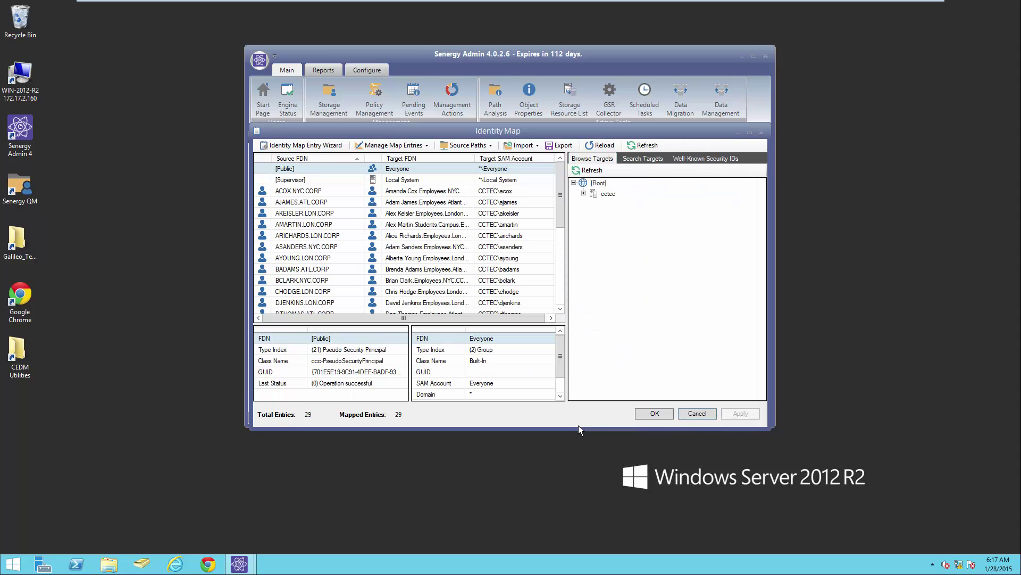
{"action": "left_click", "coordinate": [319, 147]}
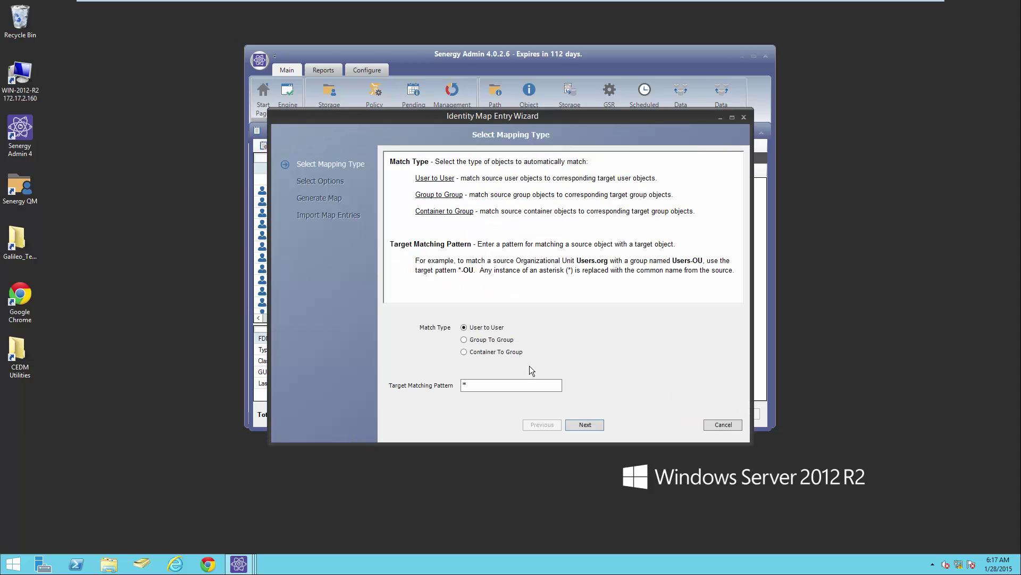
{"action": "left_click", "coordinate": [487, 339]}
{"action": "left_click", "coordinate": [584, 425]}
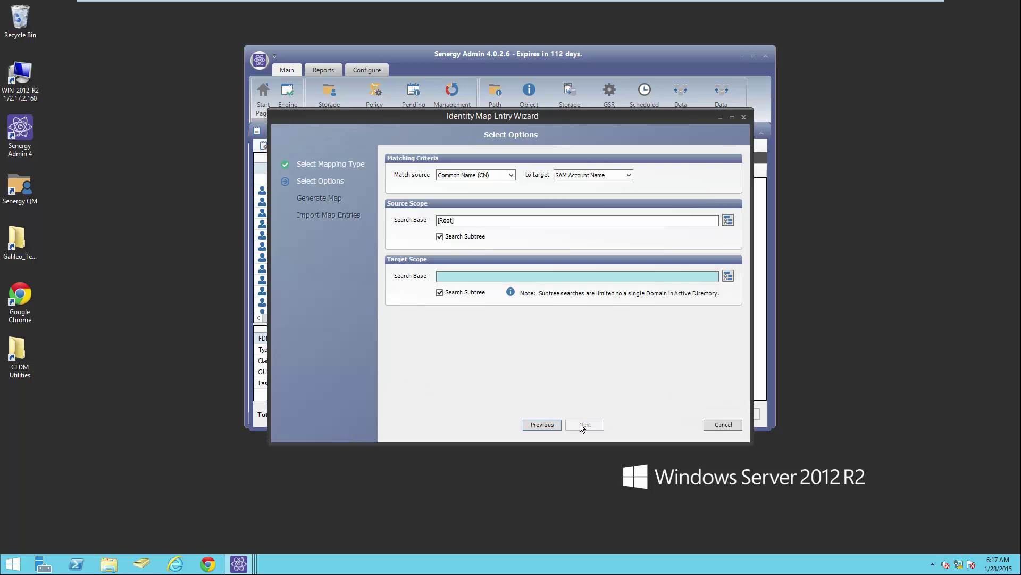
{"action": "left_click", "coordinate": [728, 275]}
{"action": "left_click", "coordinate": [398, 198]}
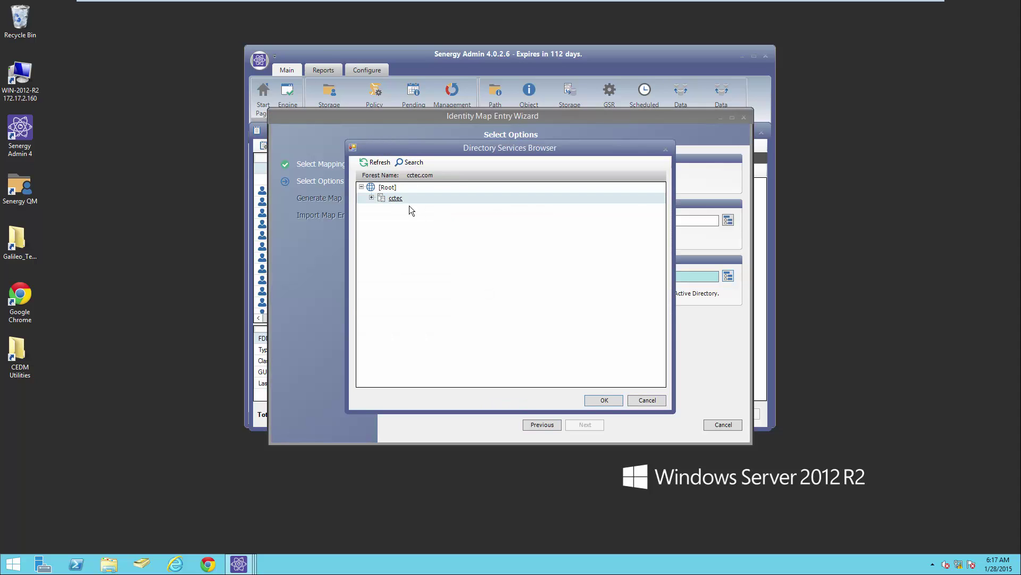
{"action": "left_click", "coordinate": [593, 400]}
{"action": "left_click", "coordinate": [579, 425]}
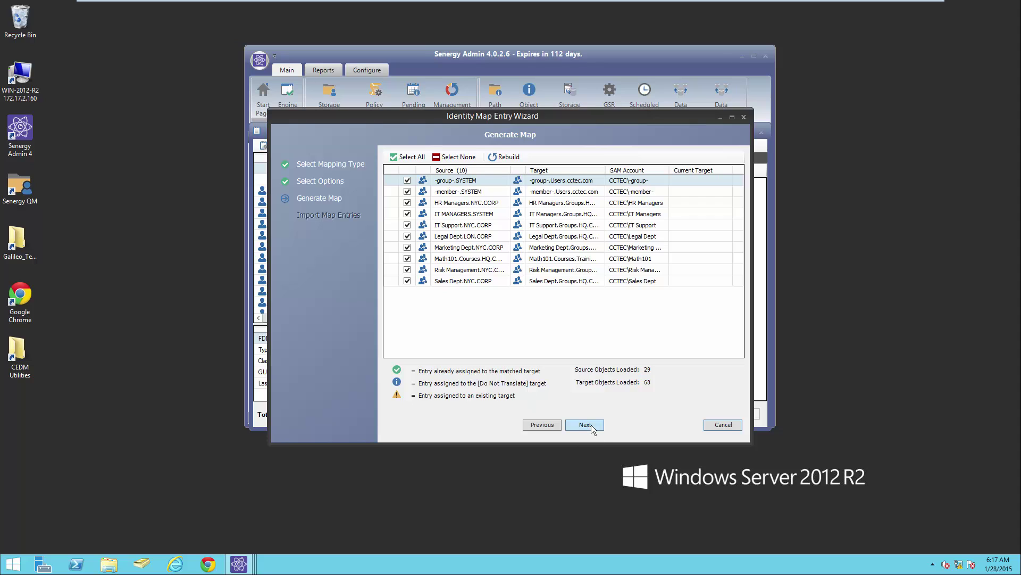
{"action": "left_click", "coordinate": [592, 425]}
{"action": "left_click", "coordinate": [592, 424]}
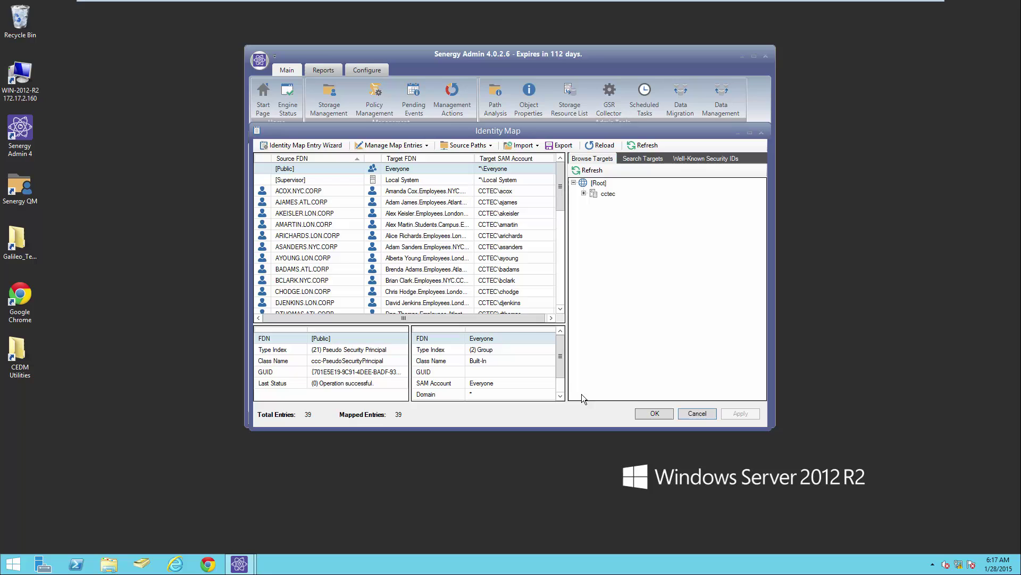
Generate a preview report with base path \\pesnw\vol2 and Dept Shares as the path to preview.
{"action": "left_click", "coordinate": [485, 147]}
{"action": "left_click", "coordinate": [480, 158]}
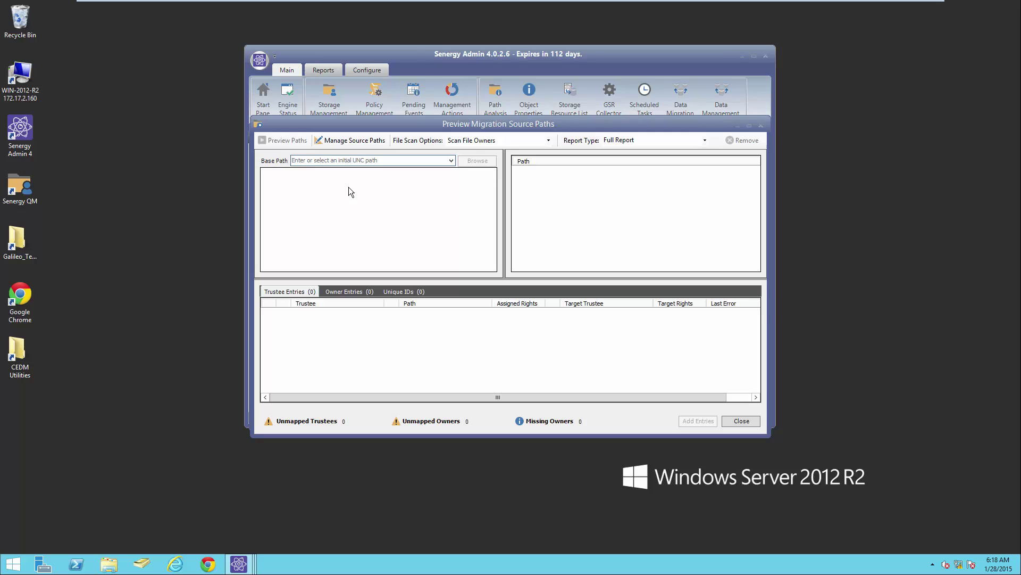
{"action": "left_click", "coordinate": [451, 159]}
{"action": "left_click", "coordinate": [421, 169]}
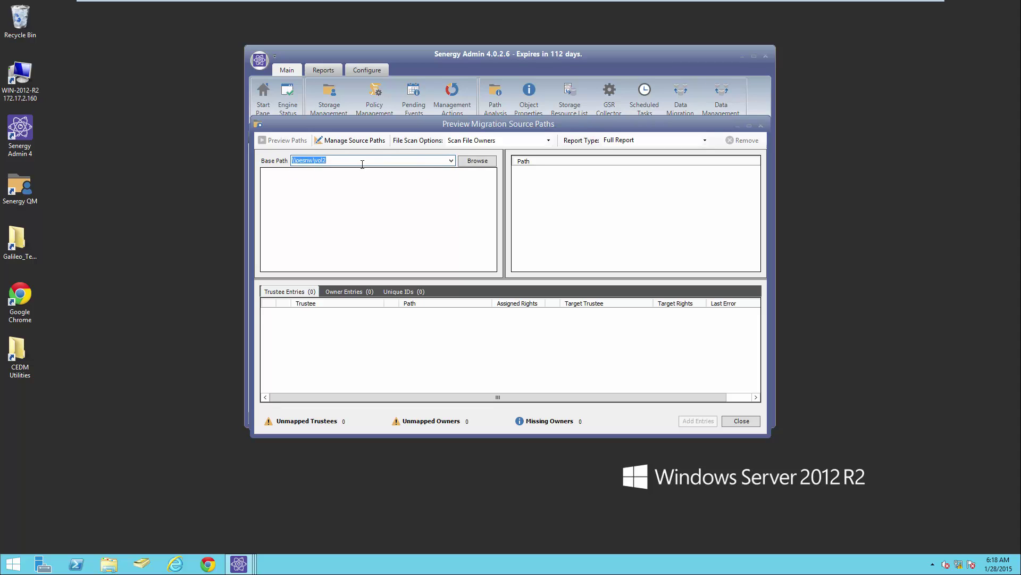
{"action": "left_click", "coordinate": [478, 162]}
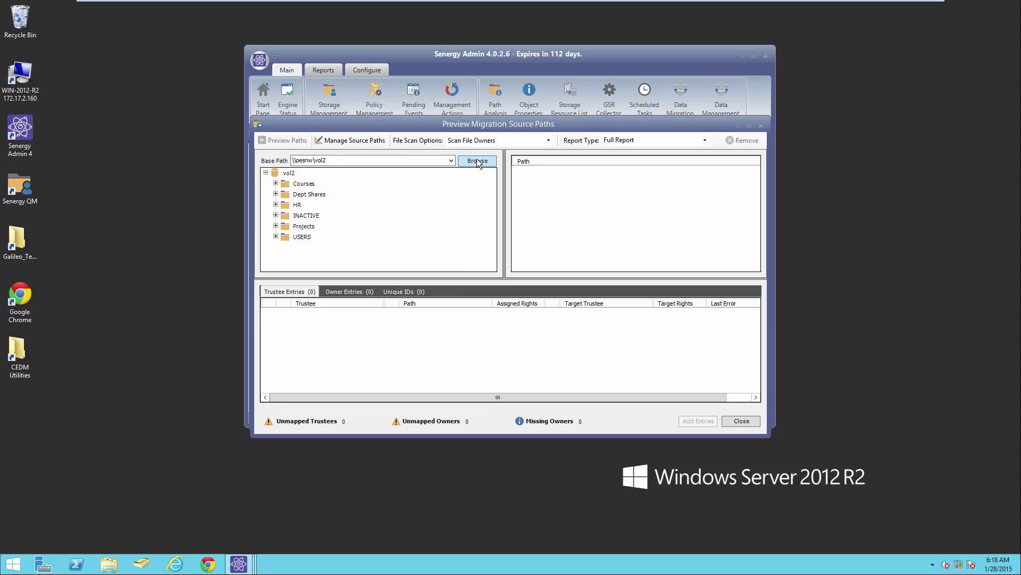
{"action": "left_click", "coordinate": [275, 194]}
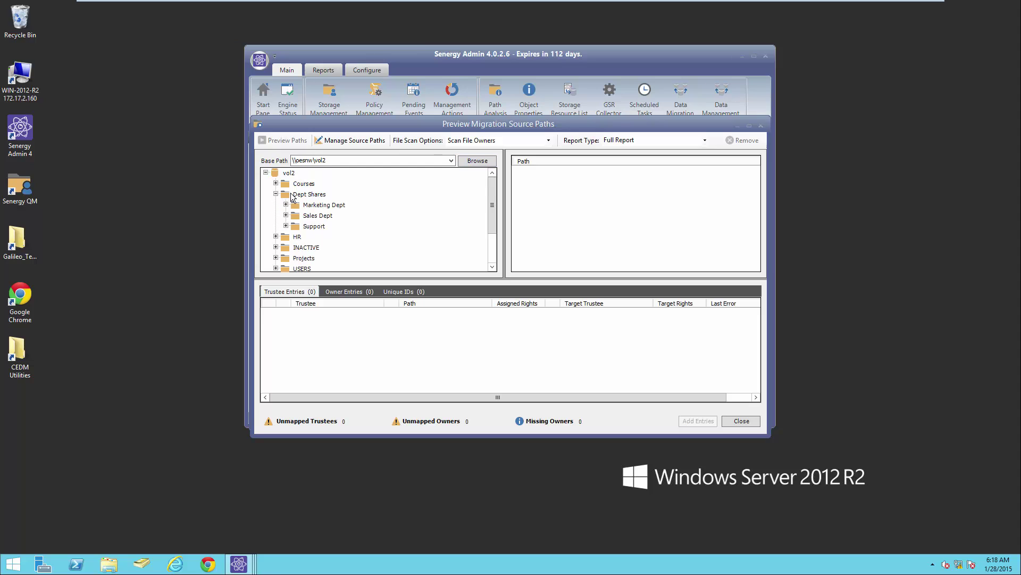
{"action": "left_click_drag", "start_coordinate": [435, 202], "coordinate": [559, 205]}
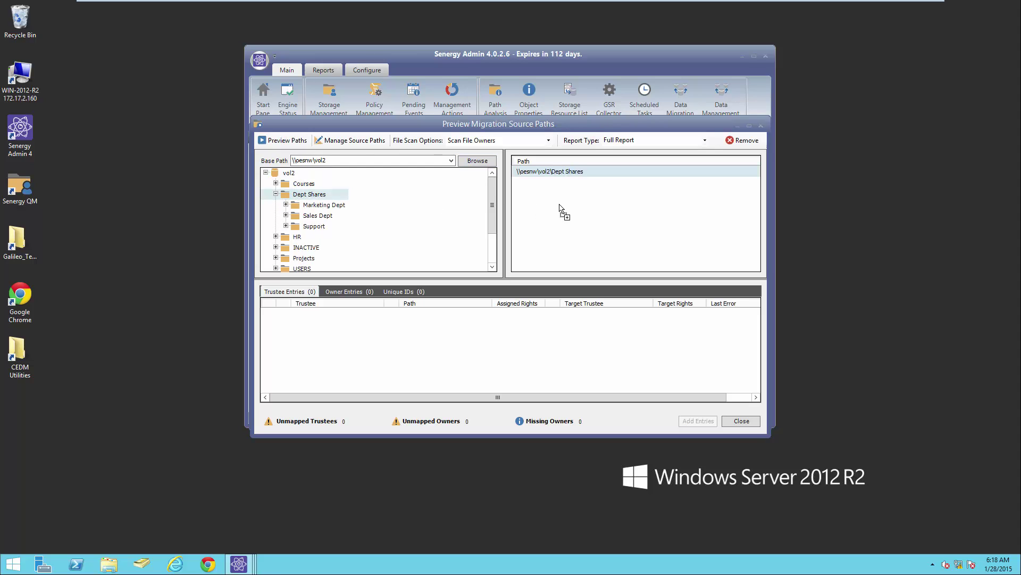
{"action": "left_click", "coordinate": [290, 137]}
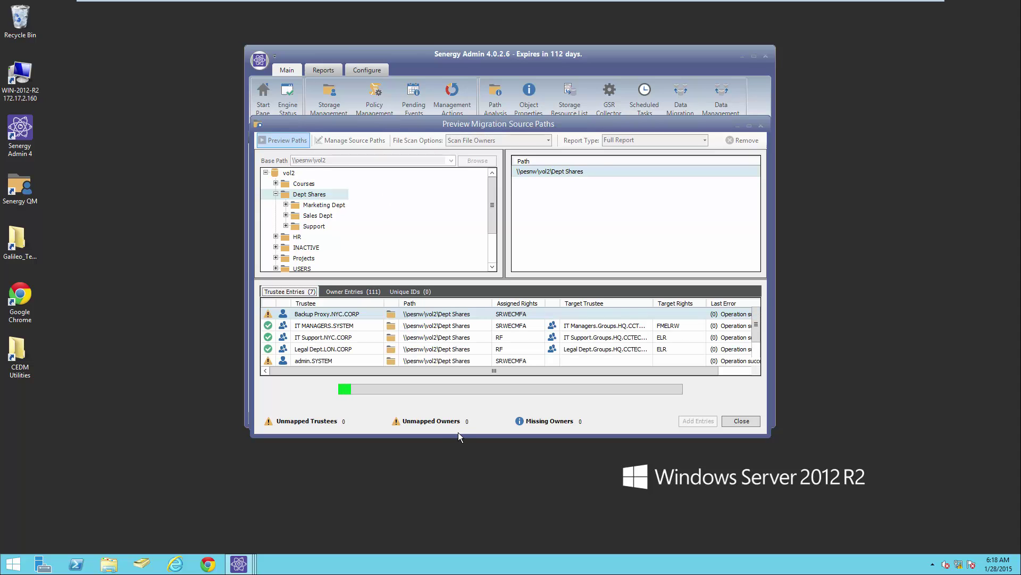
Enlarge the preview window and sort trustee entries by status so the three unmapped ones lead.
{"action": "left_click_drag", "start_coordinate": [456, 437], "coordinate": [447, 496]}
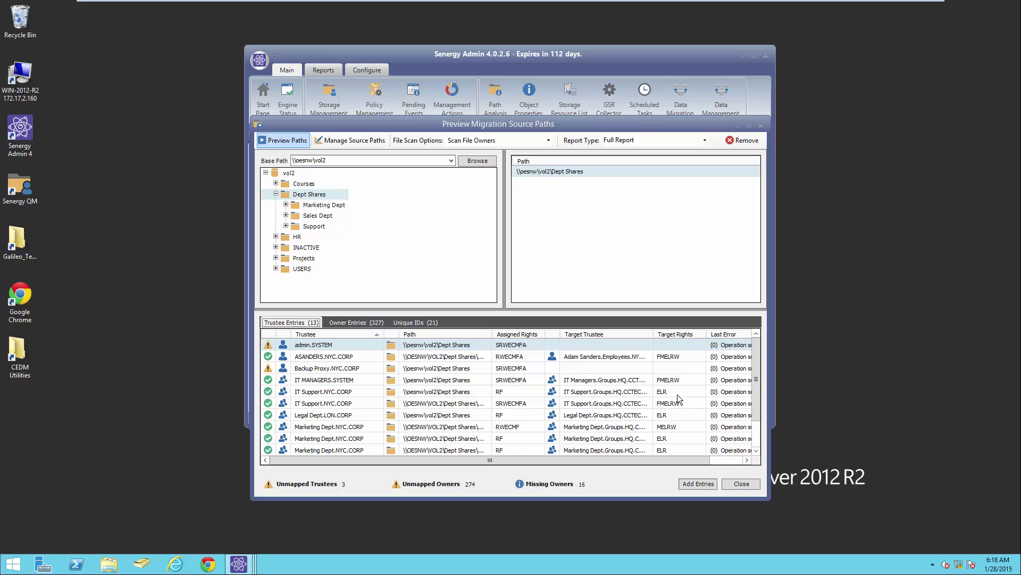
{"action": "left_click", "coordinate": [269, 335]}
{"action": "left_click", "coordinate": [269, 334]}
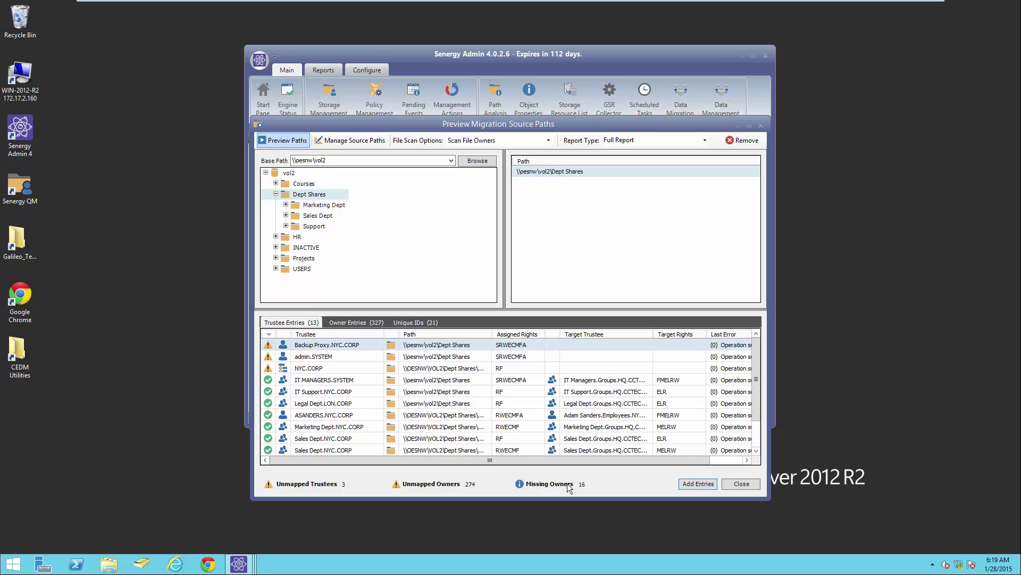
Bring the Identity Map forward and expand cctec > Users in Browse Targets.
{"action": "mouse_move", "coordinate": [238, 564]}
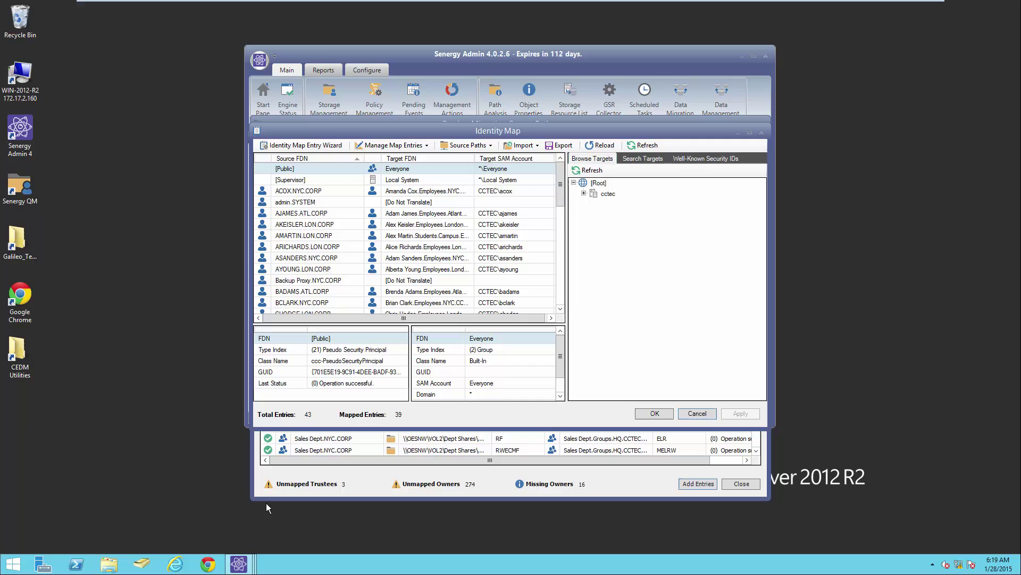
{"action": "left_click", "coordinate": [266, 502]}
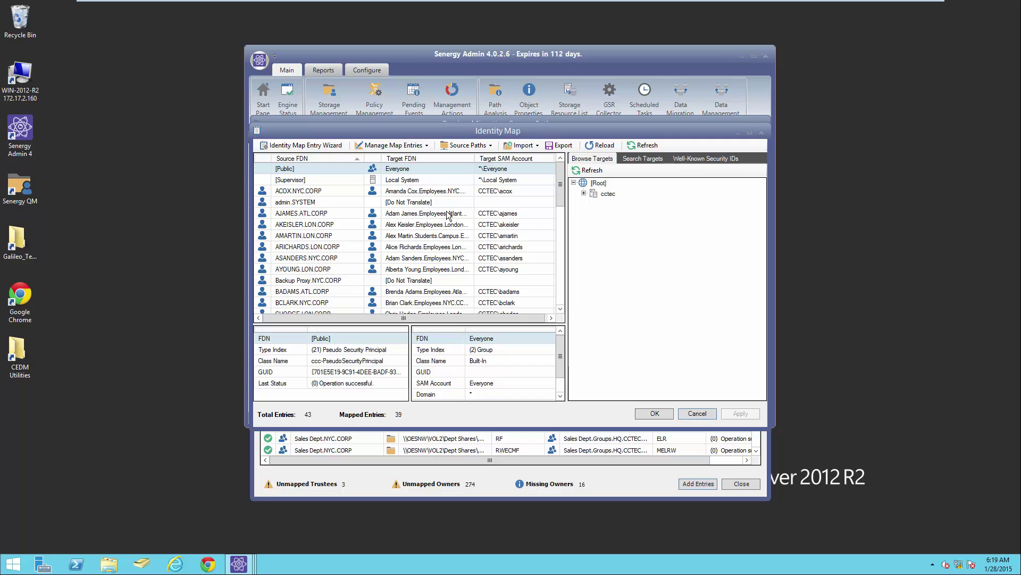
{"action": "left_click", "coordinate": [583, 193]}
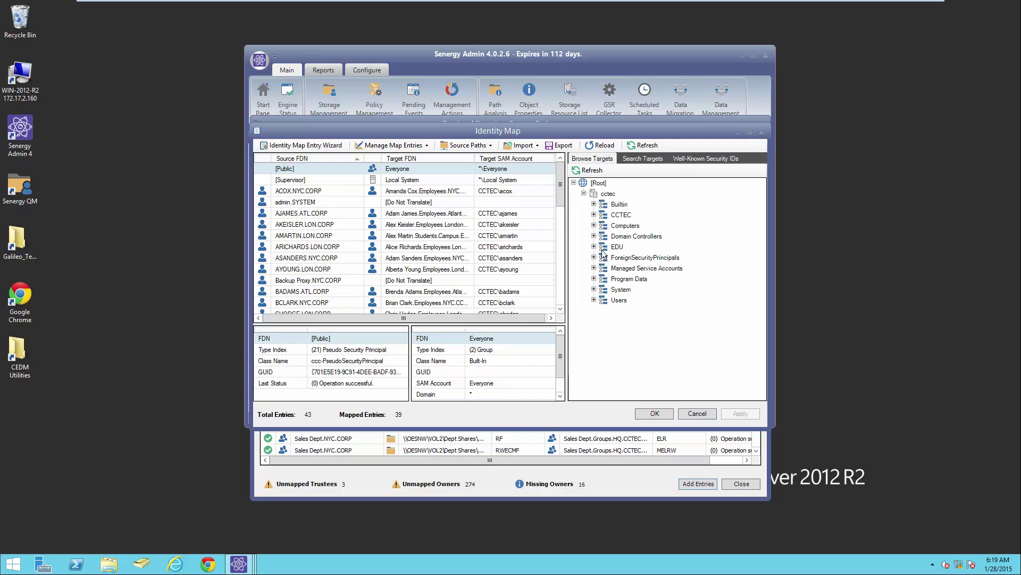
{"action": "left_click", "coordinate": [594, 300]}
{"action": "left_click_drag", "start_coordinate": [763, 252], "coordinate": [758, 347]}
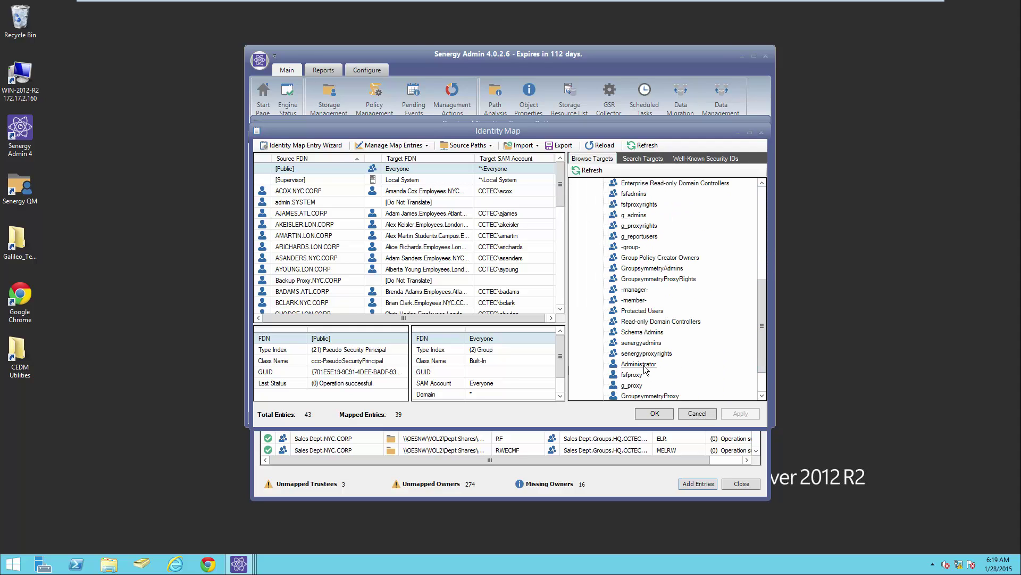
Map admin.SYSTEM and Backup Proxy to the Administrator account.
{"action": "left_click_drag", "start_coordinate": [643, 369], "coordinate": [521, 206]}
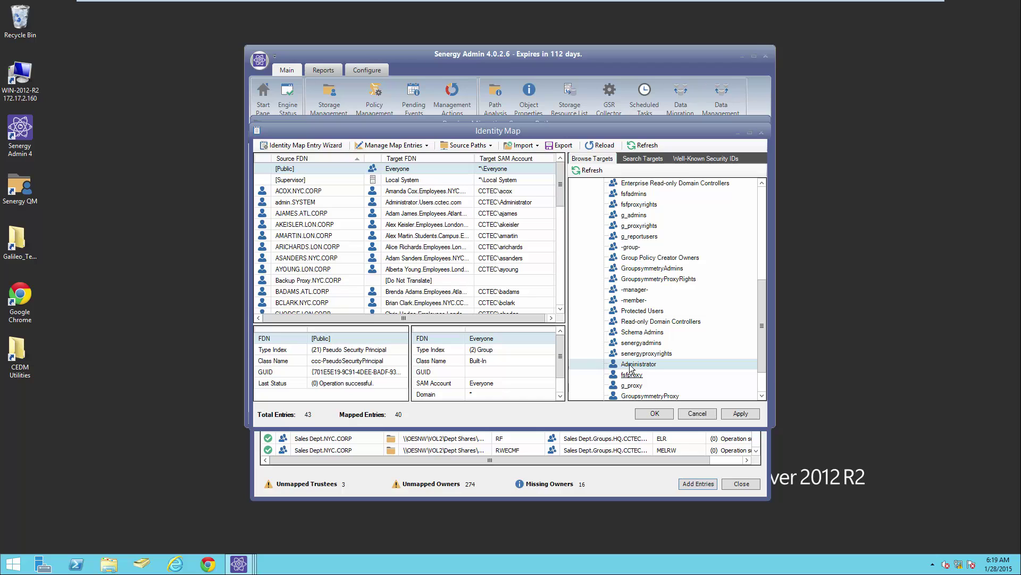
{"action": "left_click_drag", "start_coordinate": [630, 367], "coordinate": [504, 279]}
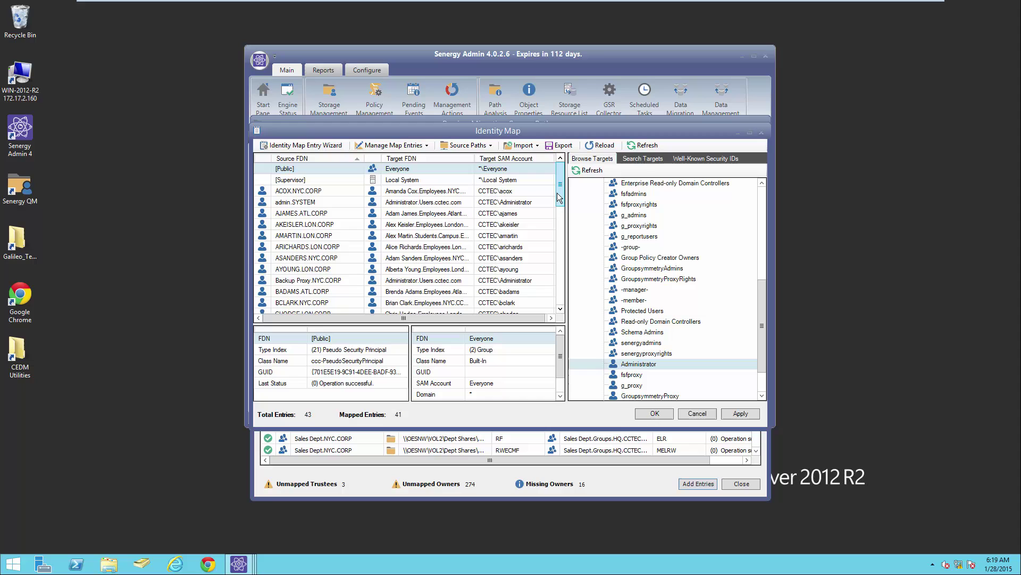
{"action": "left_click_drag", "start_coordinate": [559, 198], "coordinate": [561, 285]}
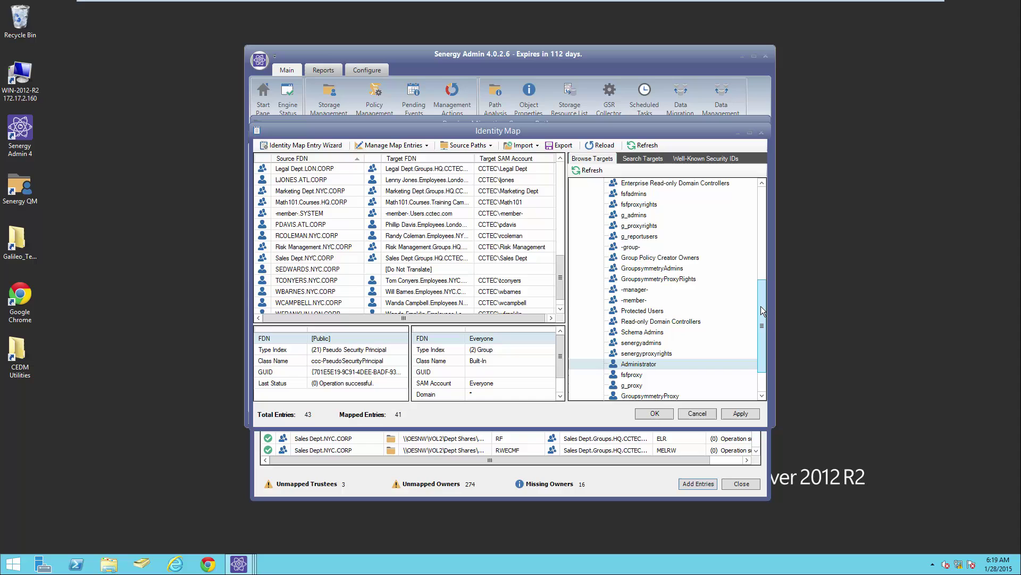
{"action": "left_click_drag", "start_coordinate": [761, 306], "coordinate": [758, 212]}
Expand CCTEC > NYC and map the unmapped NYC user to its employee account.
{"action": "left_click", "coordinate": [593, 214]}
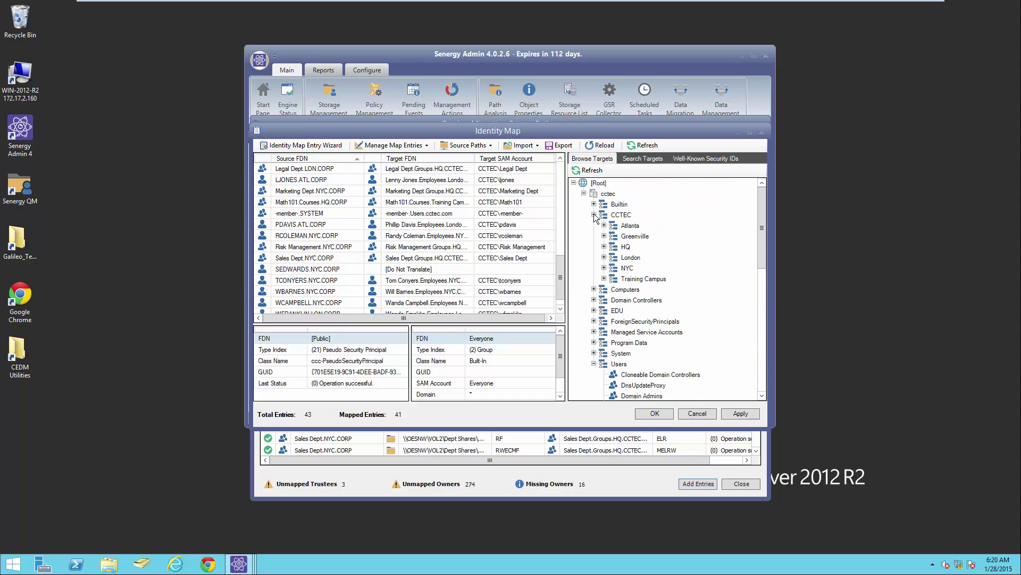
{"action": "left_click", "coordinate": [604, 267]}
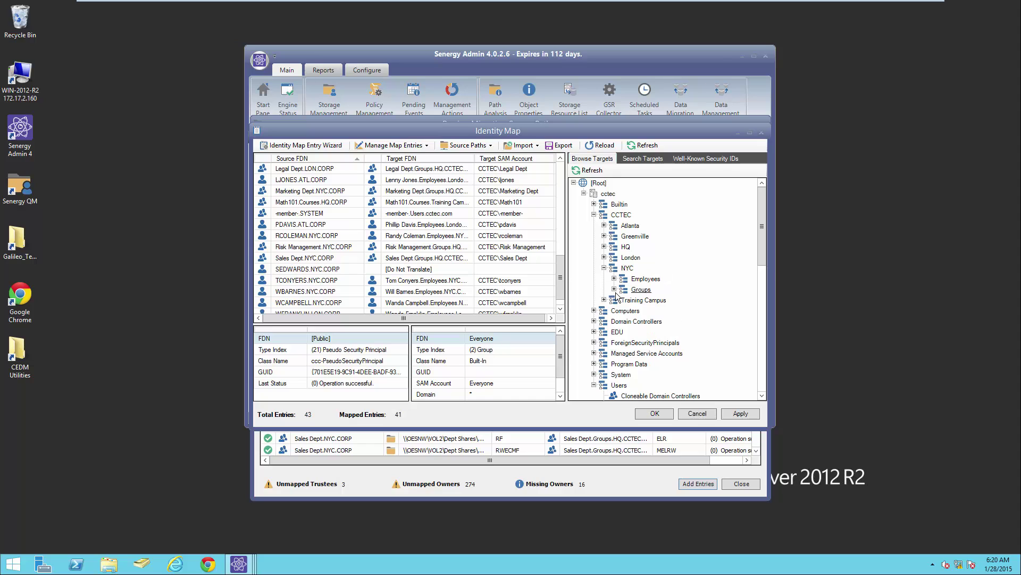
{"action": "left_click", "coordinate": [614, 278]}
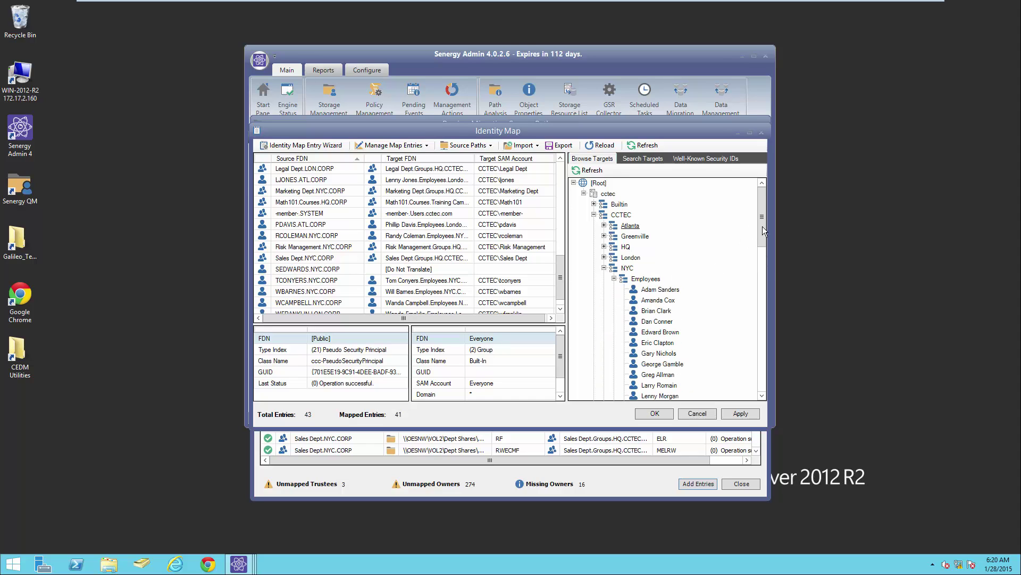
{"action": "left_click_drag", "start_coordinate": [761, 226], "coordinate": [762, 272]}
{"action": "left_click_drag", "start_coordinate": [679, 261], "coordinate": [508, 272]}
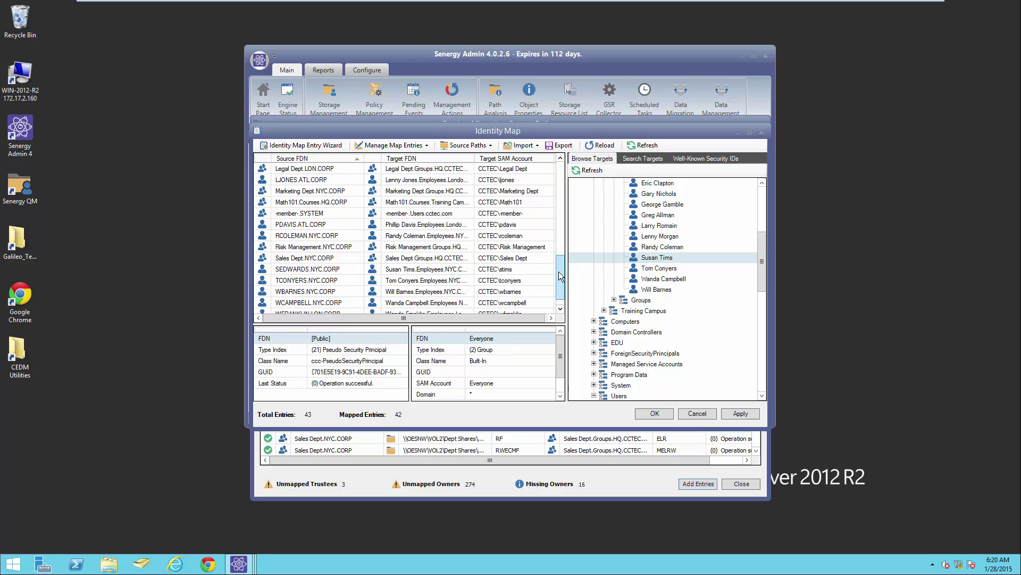
{"action": "scroll", "coordinate": [559, 276], "scroll_direction": "down", "scroll_amount": 1}
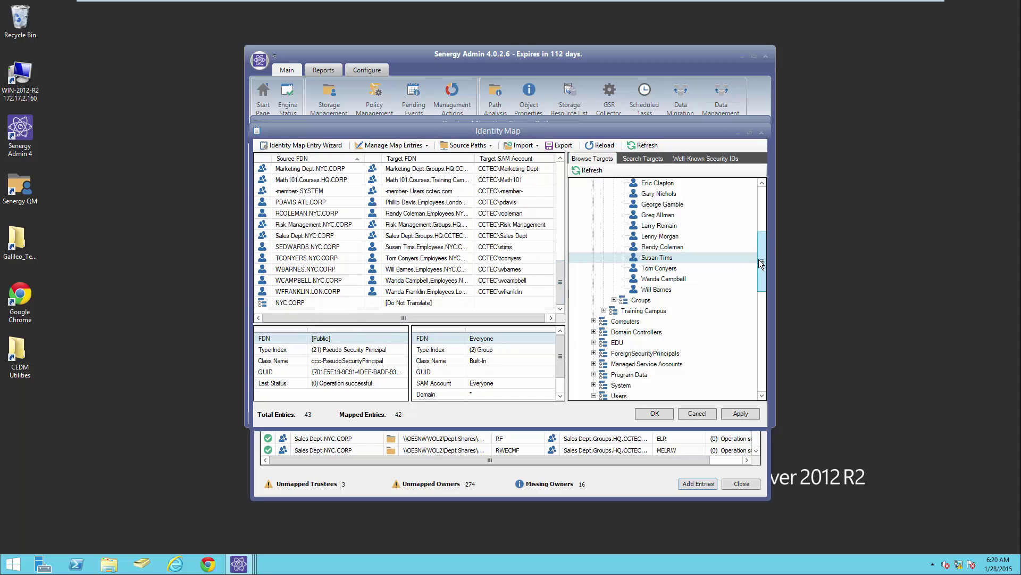
Map NYC.CORP to the NYC Employees group and apply the identity mappings.
{"action": "left_click_drag", "start_coordinate": [761, 260], "coordinate": [757, 220]}
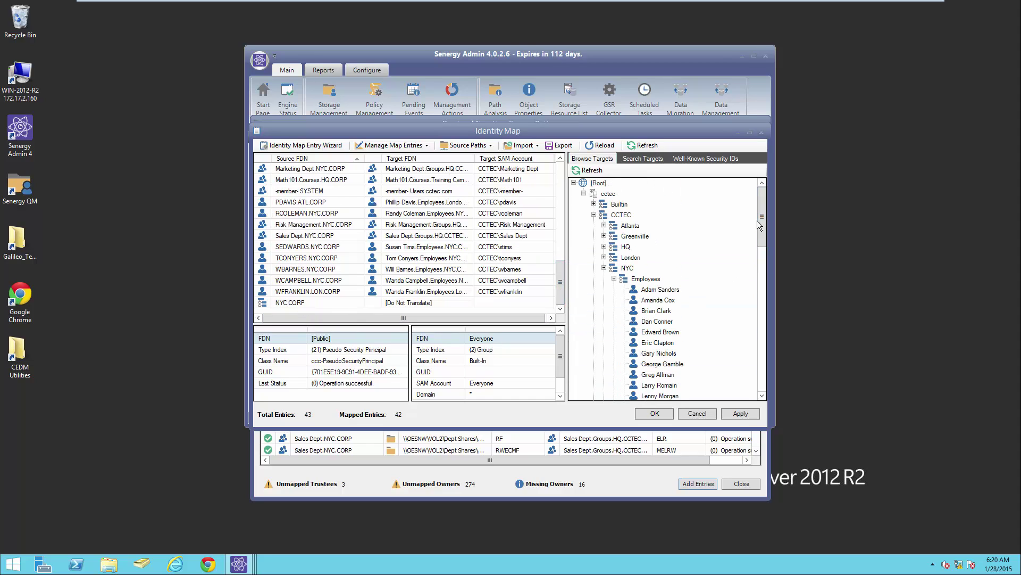
{"action": "left_click", "coordinate": [614, 278]}
{"action": "left_click", "coordinate": [614, 290]}
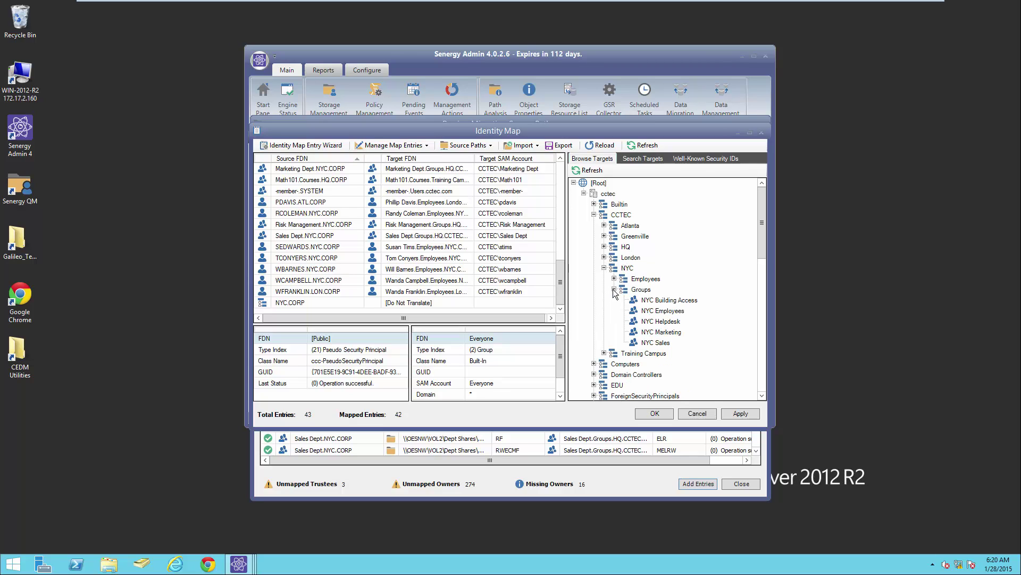
{"action": "left_click_drag", "start_coordinate": [659, 314], "coordinate": [515, 302]}
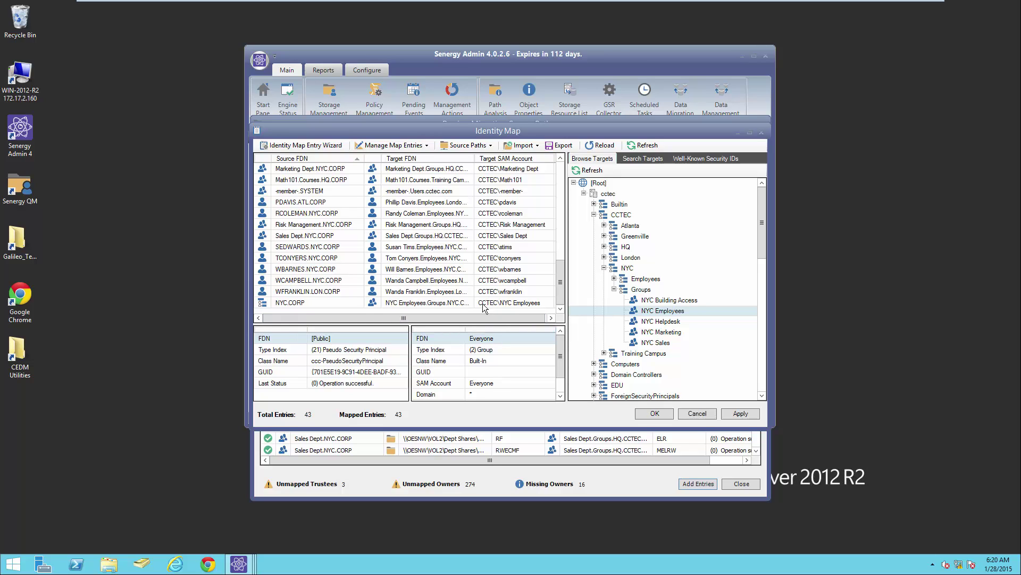
{"action": "left_click", "coordinate": [740, 414]}
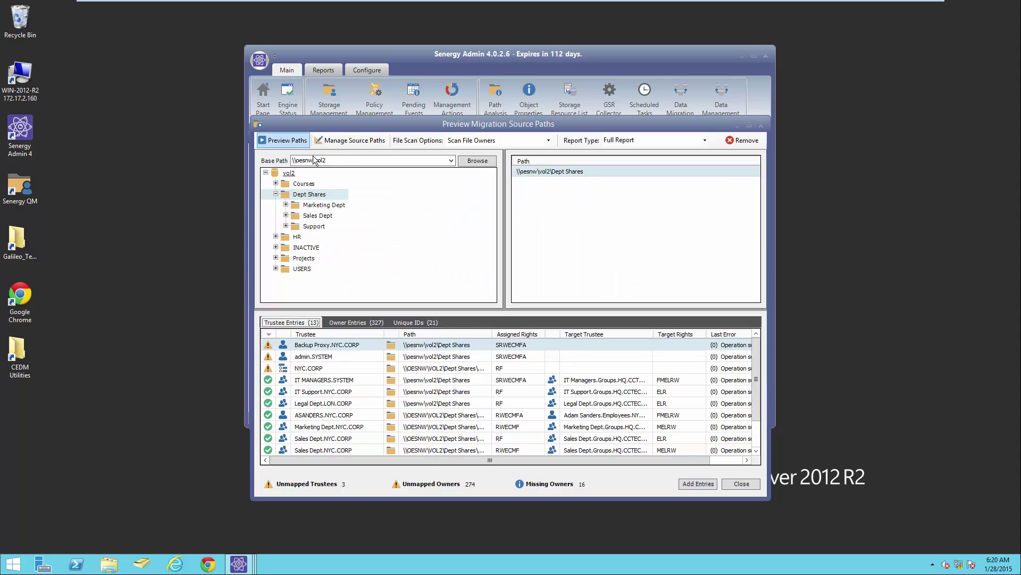
Rerun the Dept Shares preview, widen the Owner Entries Path column to read full paths, then close it.
{"action": "left_click", "coordinate": [297, 141]}
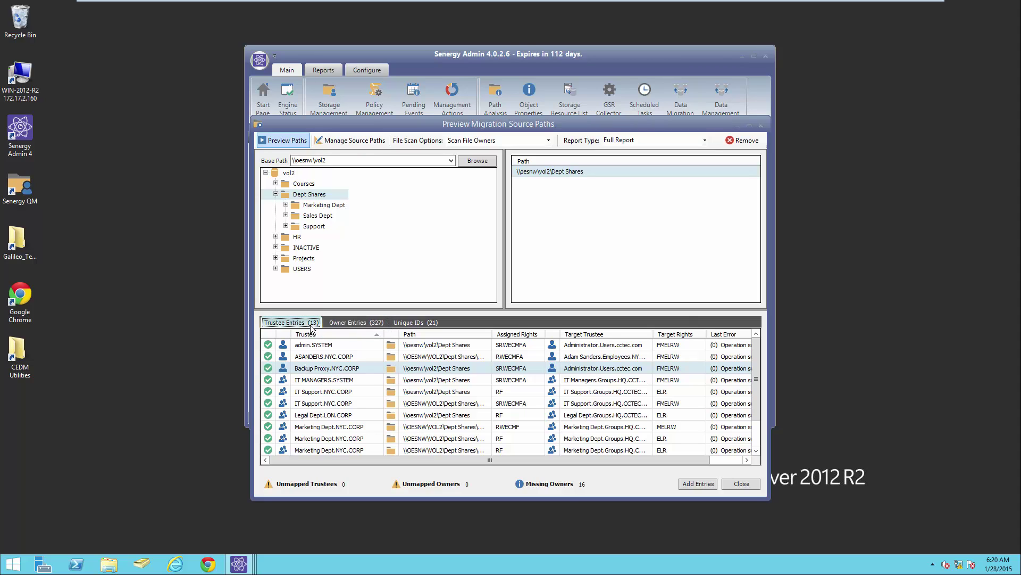
{"action": "left_click", "coordinate": [359, 323]}
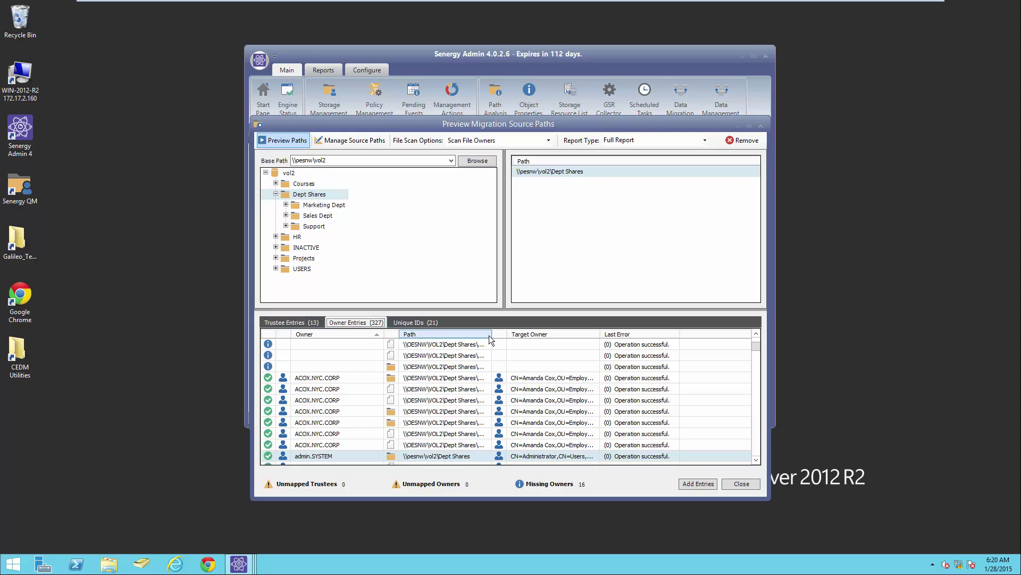
{"action": "left_click_drag", "start_coordinate": [490, 334], "coordinate": [556, 336]}
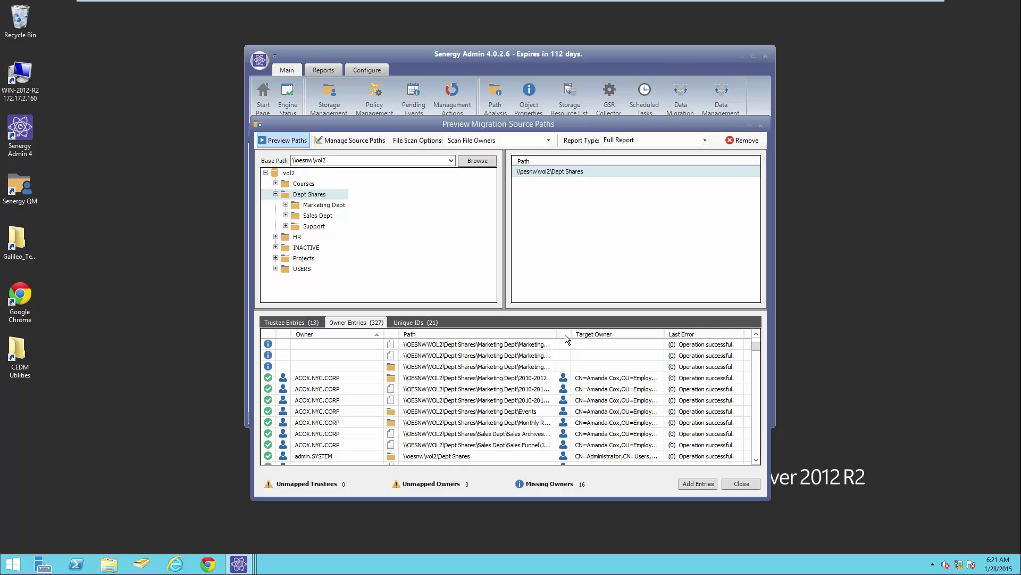
{"action": "left_click_drag", "start_coordinate": [559, 334], "coordinate": [604, 334]}
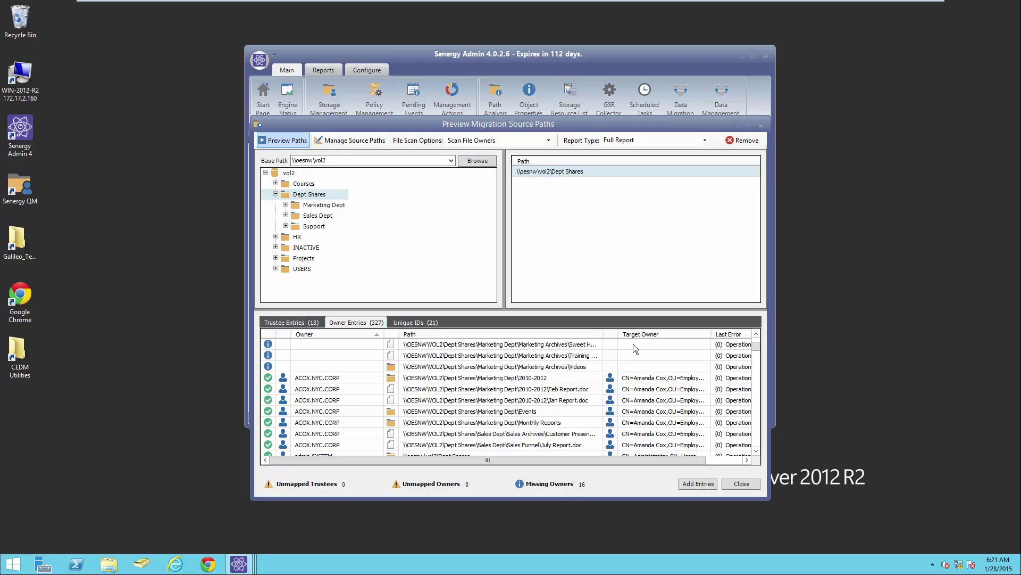
{"action": "left_click", "coordinate": [741, 484]}
{"action": "left_click", "coordinate": [741, 484]}
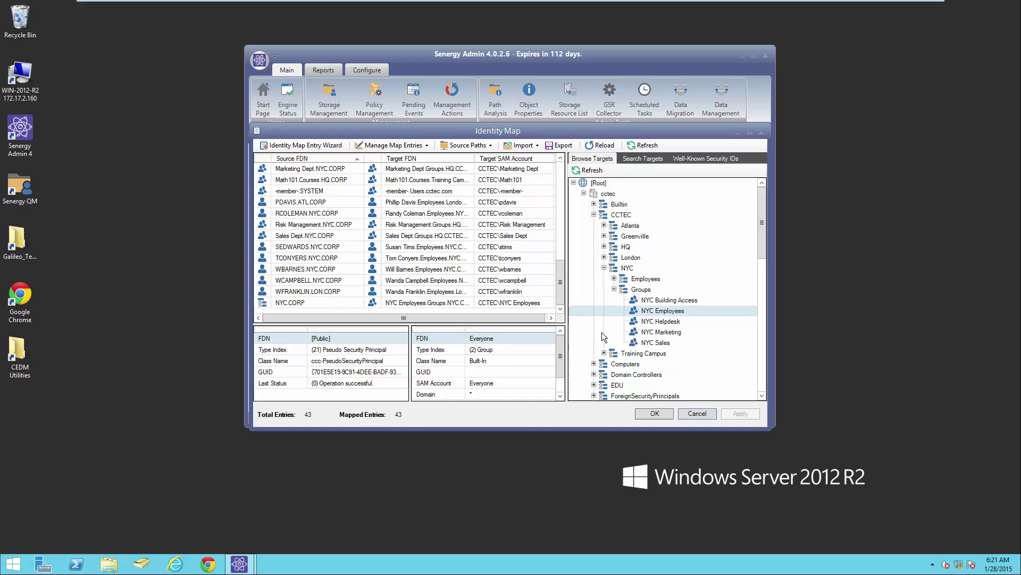
Discard the Identity Map Entry Wizard without changes and close the Identity Map.
{"action": "left_click", "coordinate": [298, 149]}
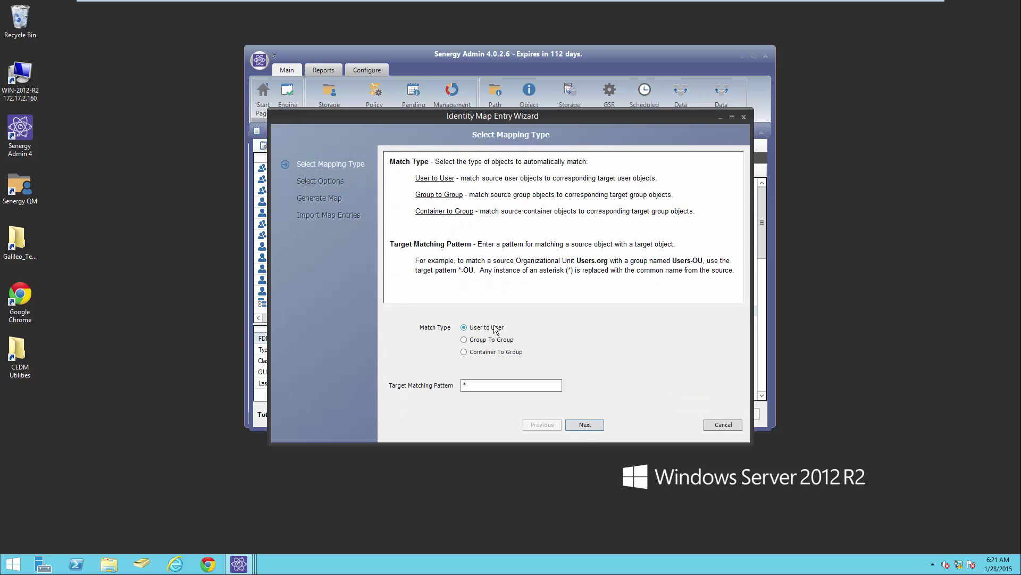
{"action": "left_click", "coordinate": [721, 424]}
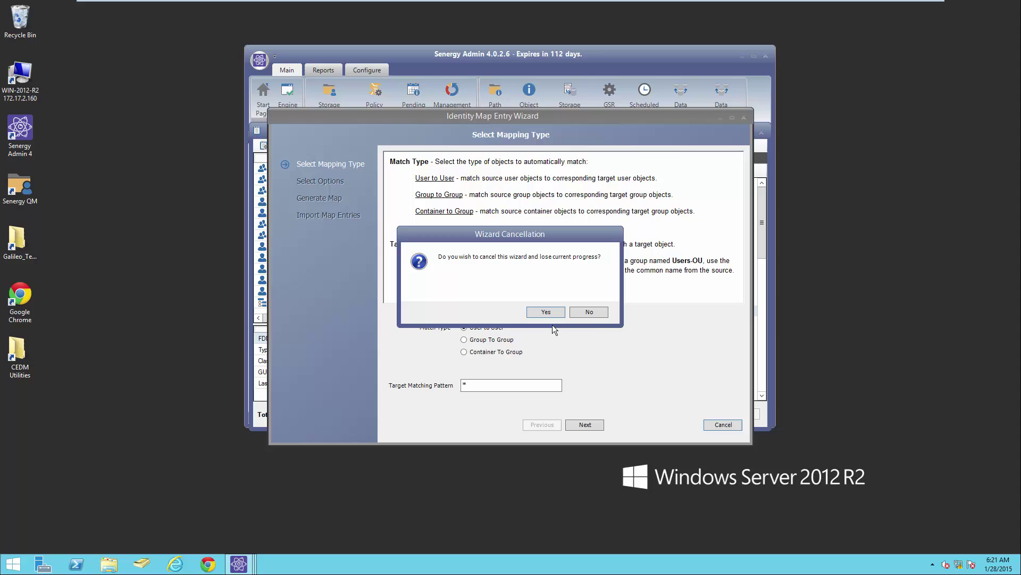
{"action": "left_click", "coordinate": [593, 314]}
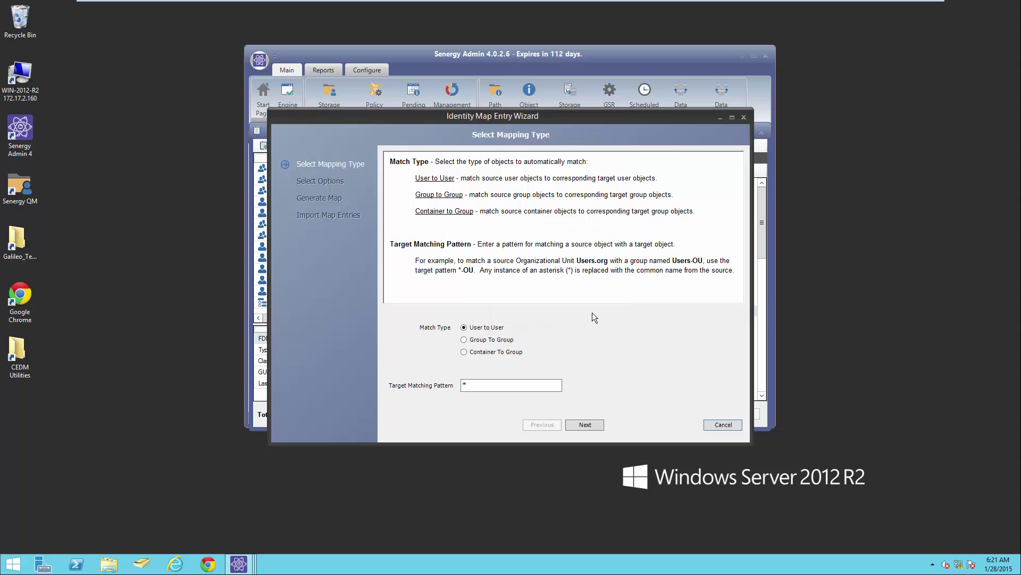
{"action": "left_click", "coordinate": [737, 426]}
{"action": "left_click", "coordinate": [546, 312]}
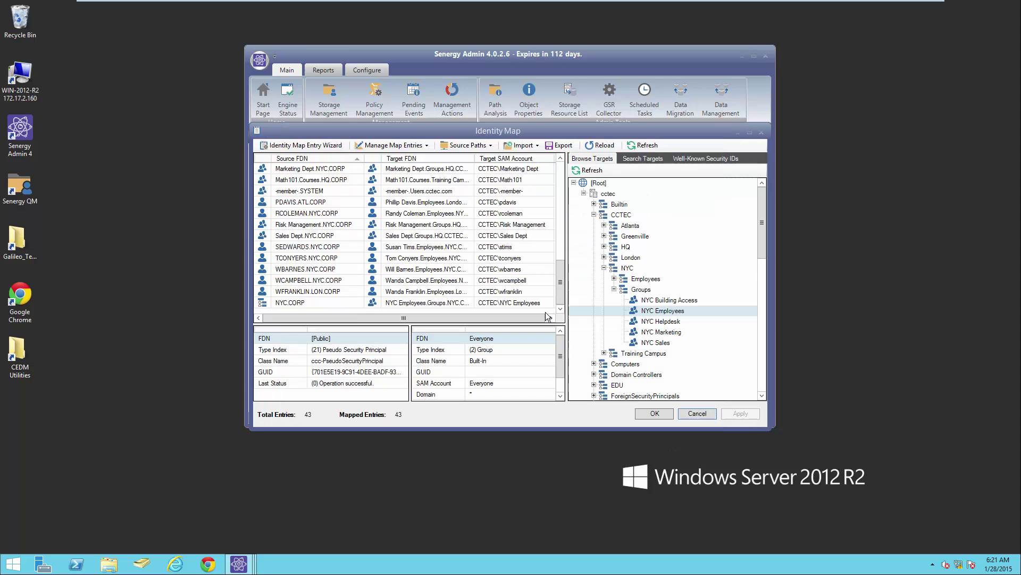
{"action": "left_click", "coordinate": [684, 105]}
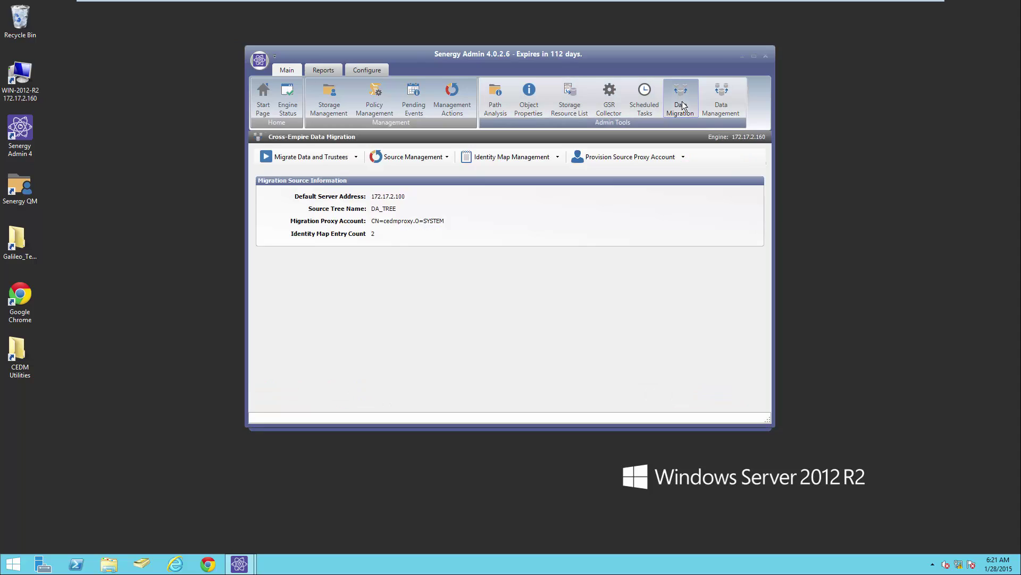
Start a Folder to Folder data and trustees migration and advance to the folder mappings.
{"action": "left_click", "coordinate": [310, 161]}
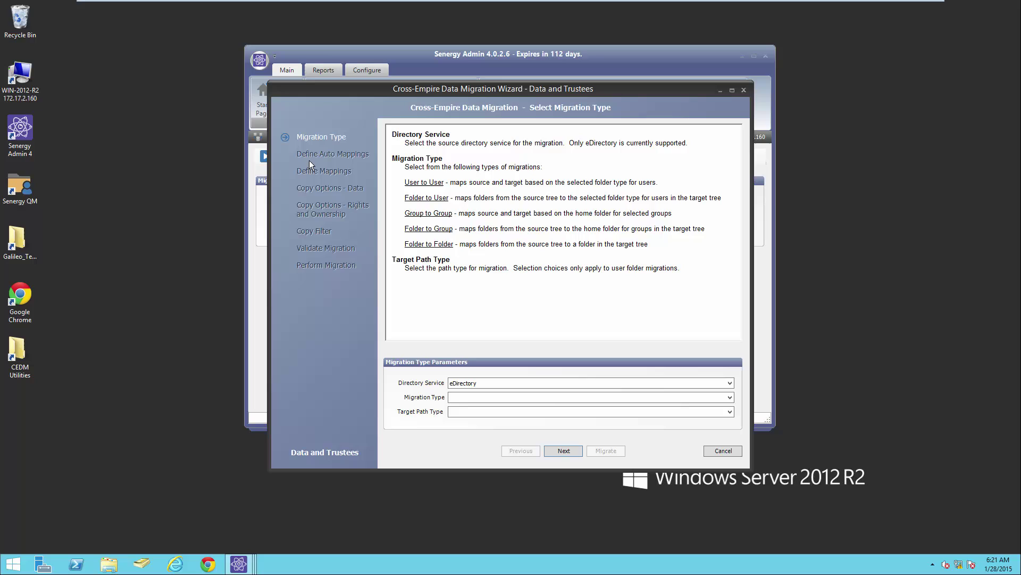
{"action": "left_click", "coordinate": [729, 397]}
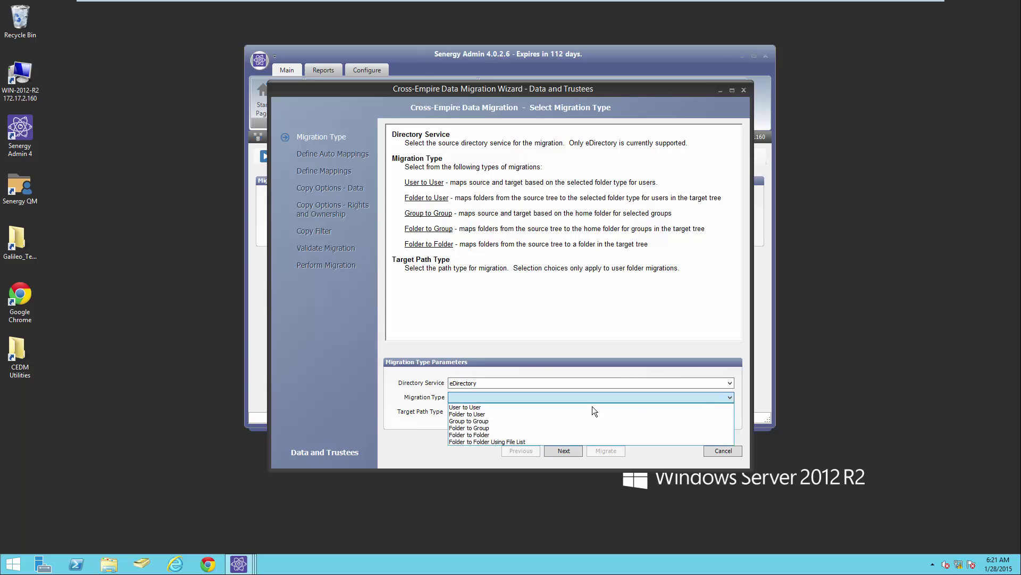
{"action": "left_click", "coordinate": [559, 435]}
{"action": "left_click", "coordinate": [567, 452]}
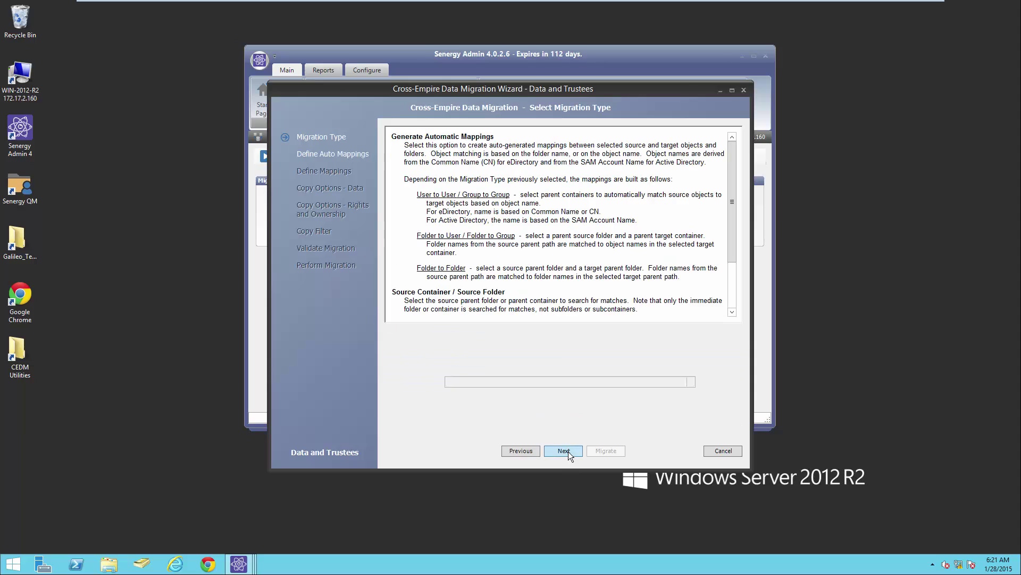
{"action": "left_click", "coordinate": [567, 451]}
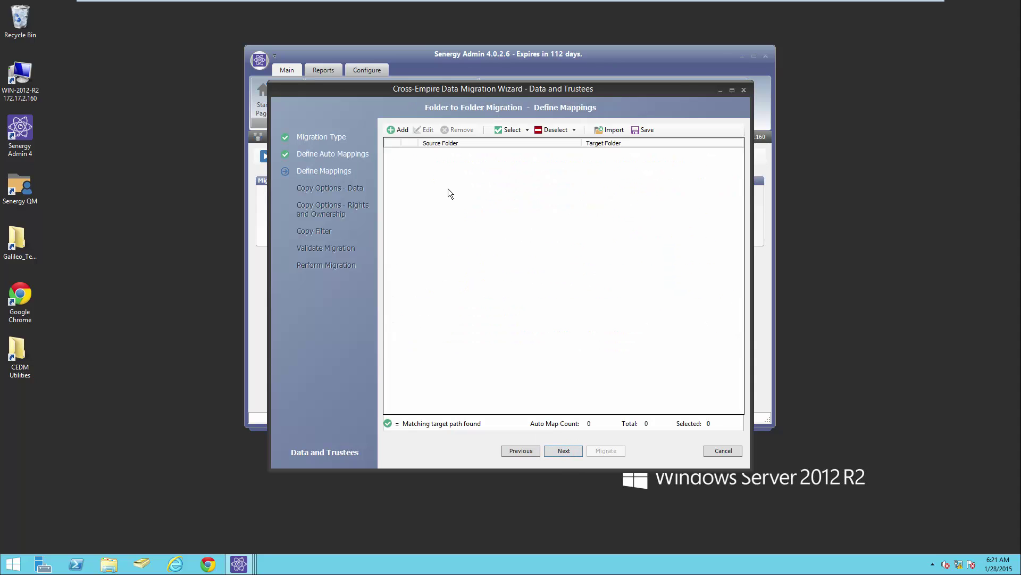
Add a mapping entry with vol2's Dept Shares folder as the source.
{"action": "left_click", "coordinate": [391, 130]}
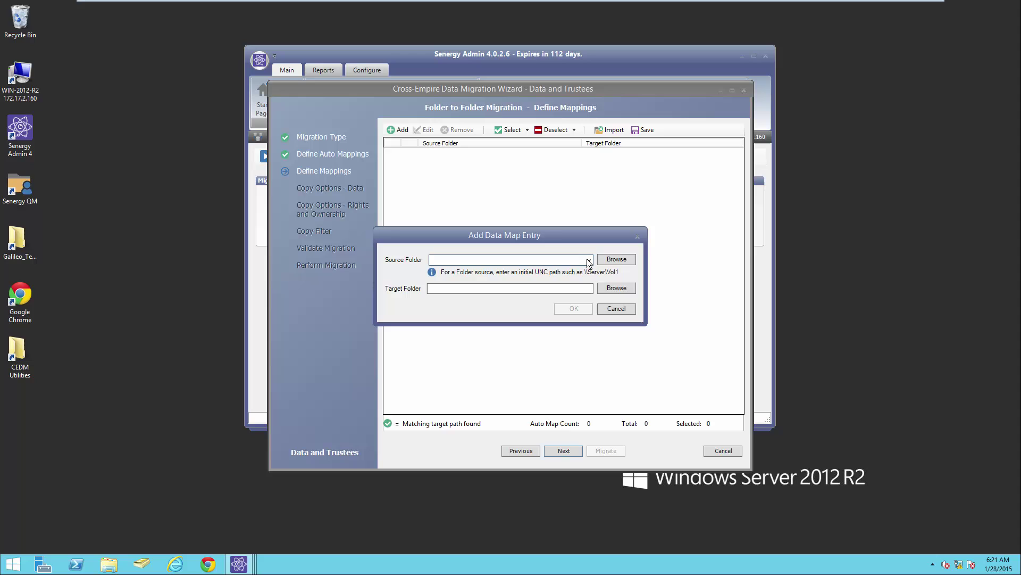
{"action": "left_click", "coordinate": [554, 261]}
{"action": "left_click", "coordinate": [533, 267]}
{"action": "left_click", "coordinate": [616, 259]}
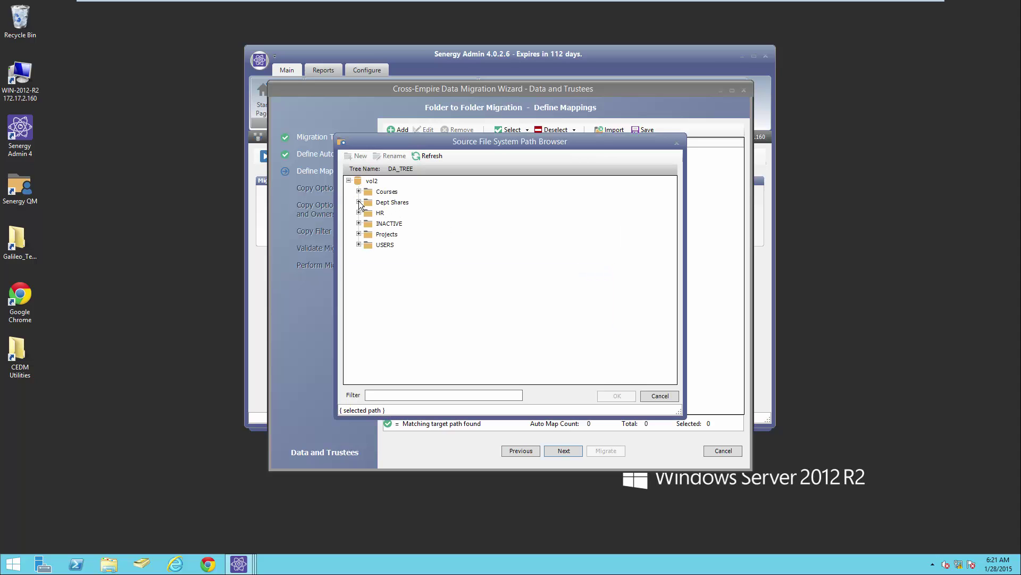
{"action": "left_click", "coordinate": [359, 201]}
{"action": "left_click", "coordinate": [393, 203]}
{"action": "left_click", "coordinate": [617, 395]}
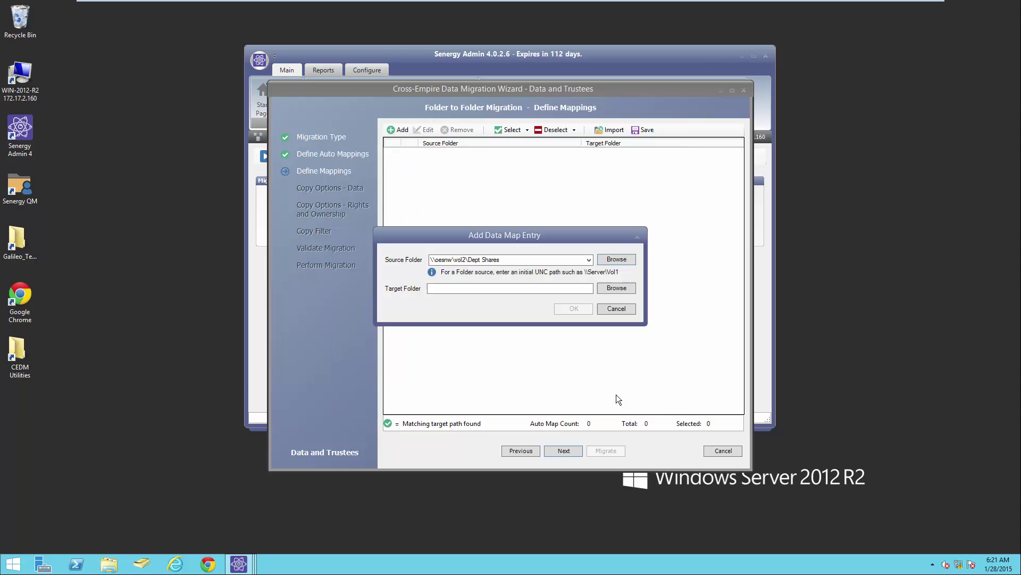
Set the target to win-2012-r2 NYC\Departments and add the mapping.
{"action": "left_click", "coordinate": [615, 289]}
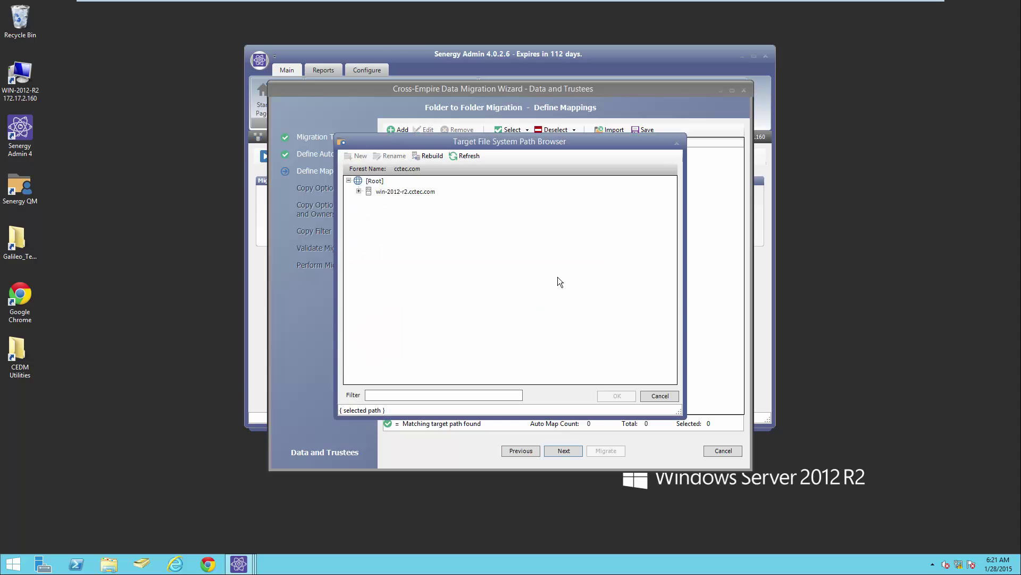
{"action": "left_click", "coordinate": [359, 191]}
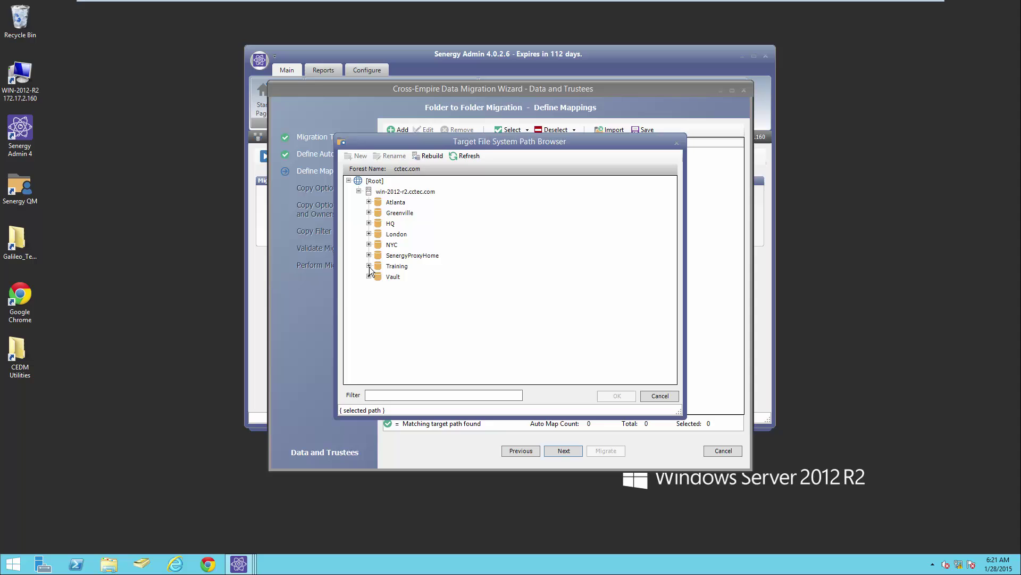
{"action": "left_click", "coordinate": [369, 244]}
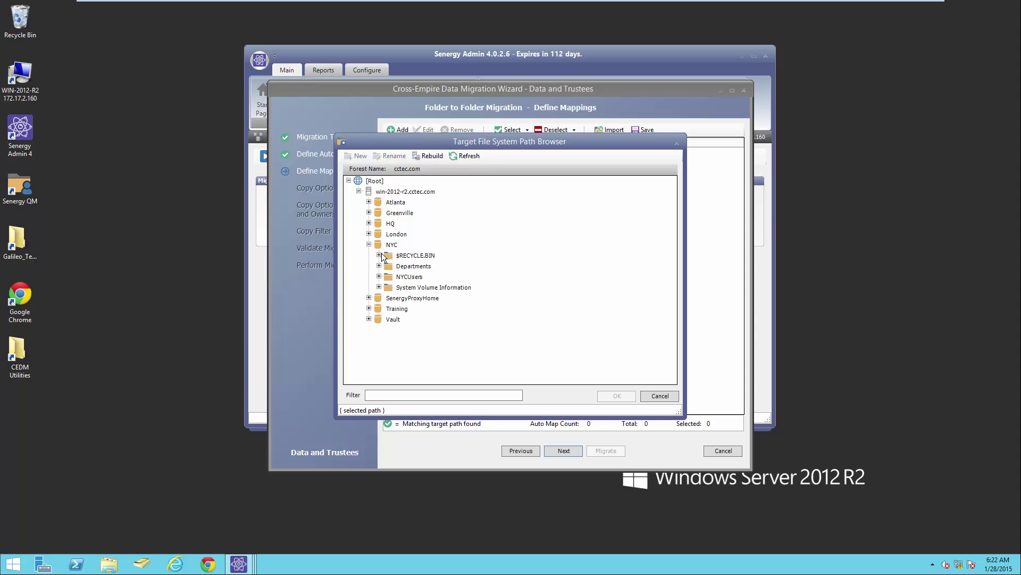
{"action": "left_click", "coordinate": [389, 265]}
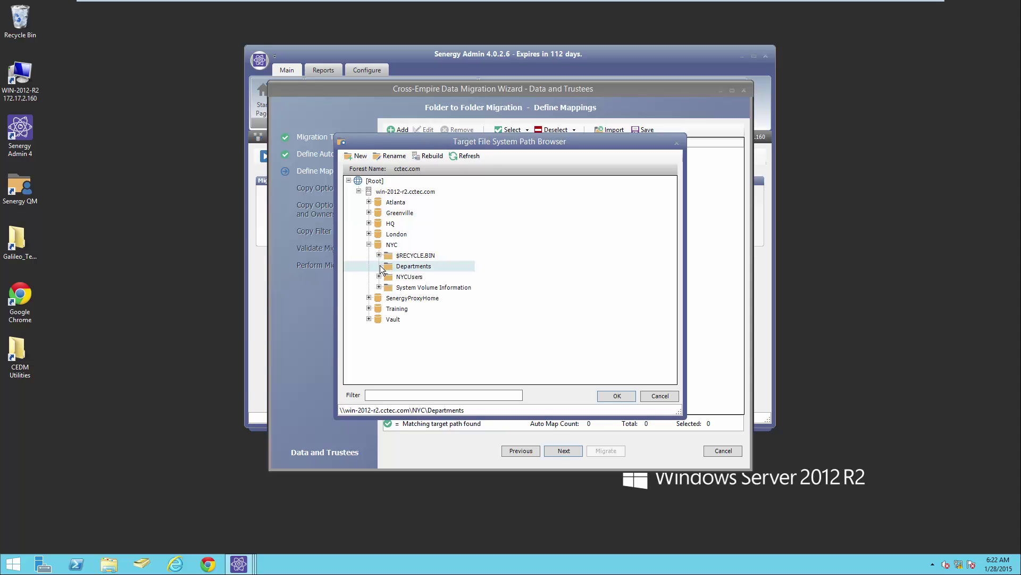
{"action": "left_click", "coordinate": [620, 397]}
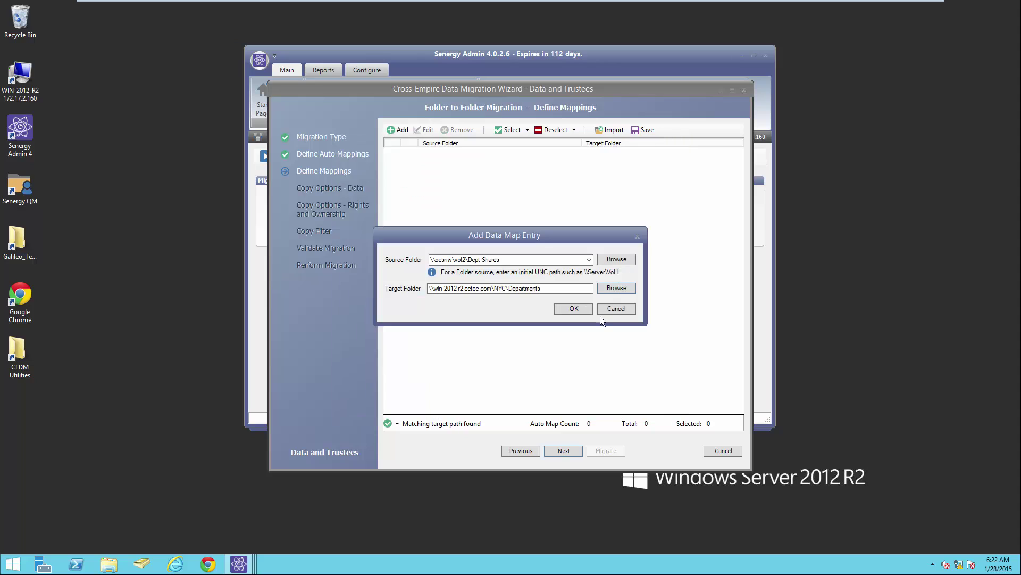
{"action": "left_click", "coordinate": [582, 309]}
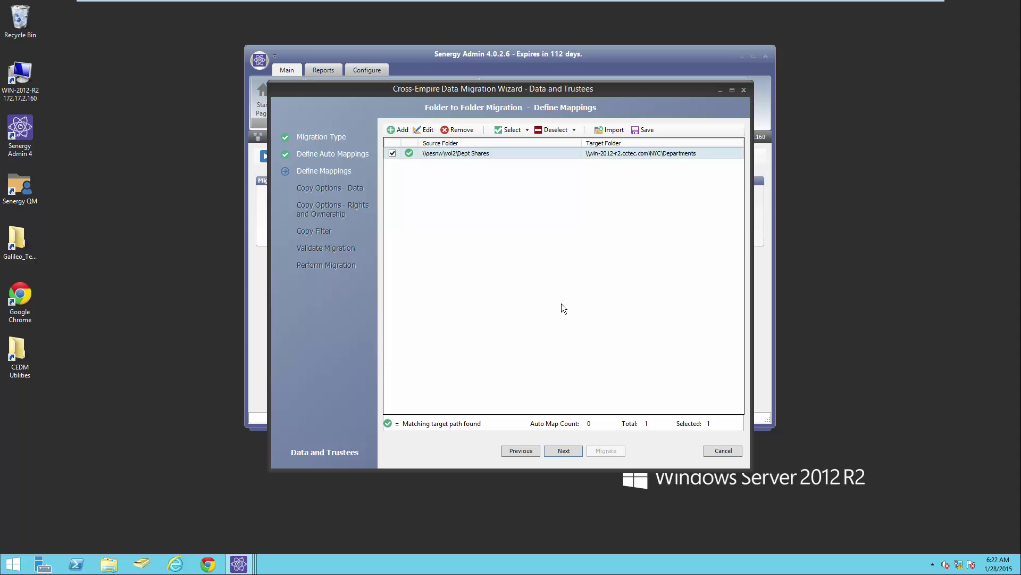
Advance to Copy Options - Data, keeping Never Overwrite and no source directory quota.
{"action": "left_click", "coordinate": [563, 451]}
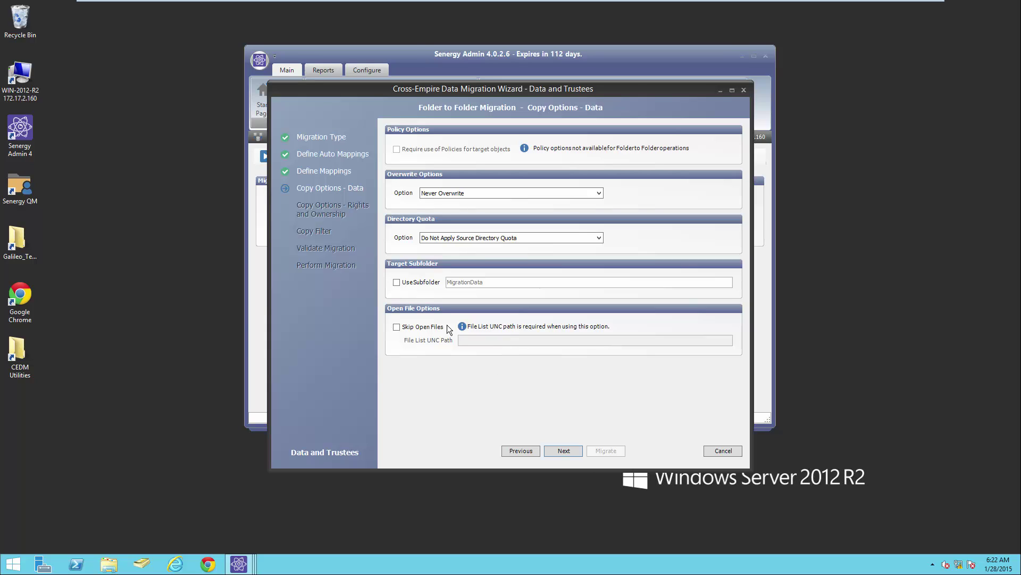
Turn on Use the Identity Map and choose Set Explicit Owner for the target folder.
{"action": "left_click", "coordinate": [573, 450]}
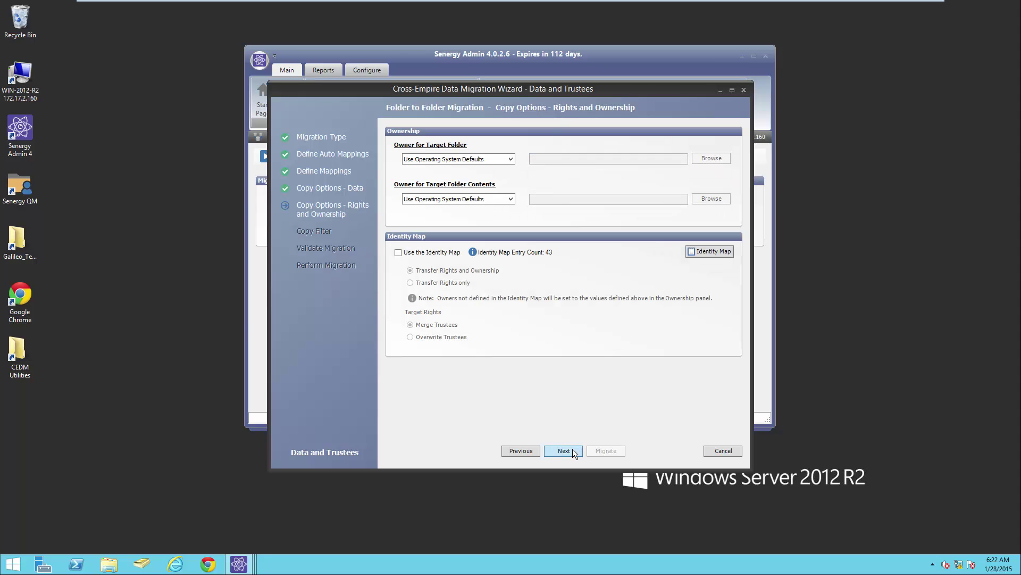
{"action": "left_click", "coordinate": [403, 254]}
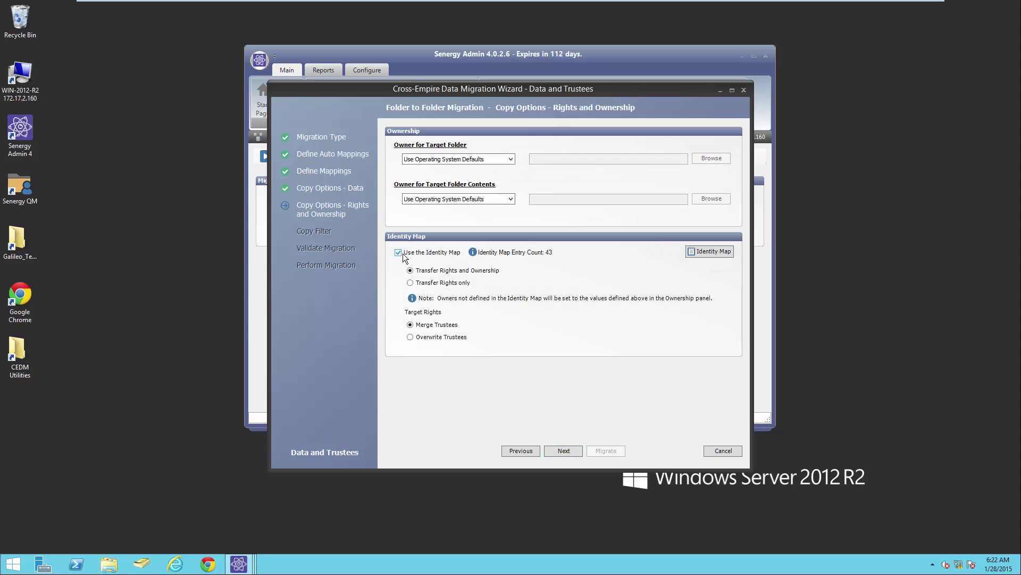
{"action": "left_click", "coordinate": [510, 159]}
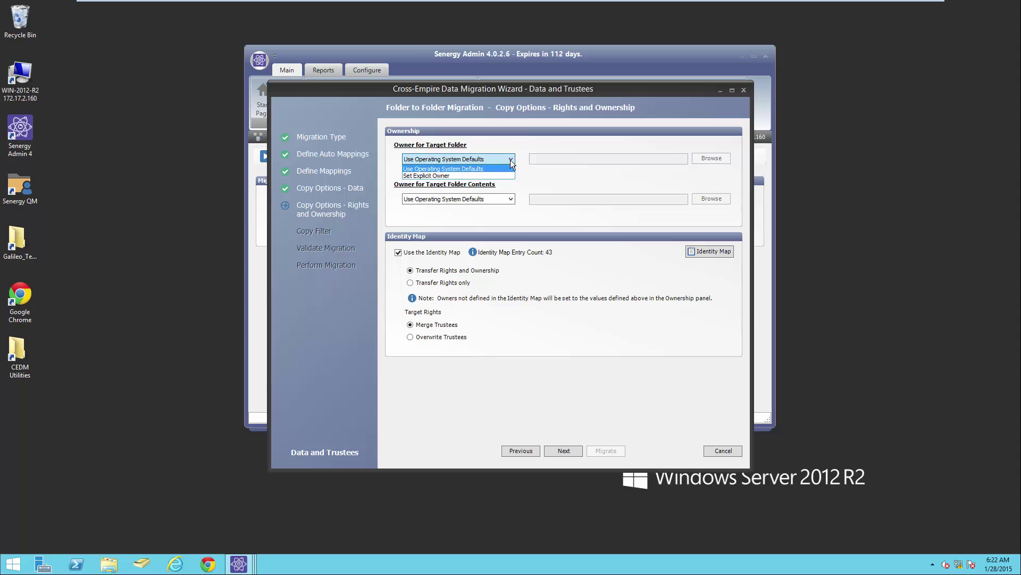
{"action": "left_click", "coordinate": [481, 175]}
Pick the cctec HQ > Groups > Risk Management group as the target folder owner.
{"action": "left_click", "coordinate": [711, 159]}
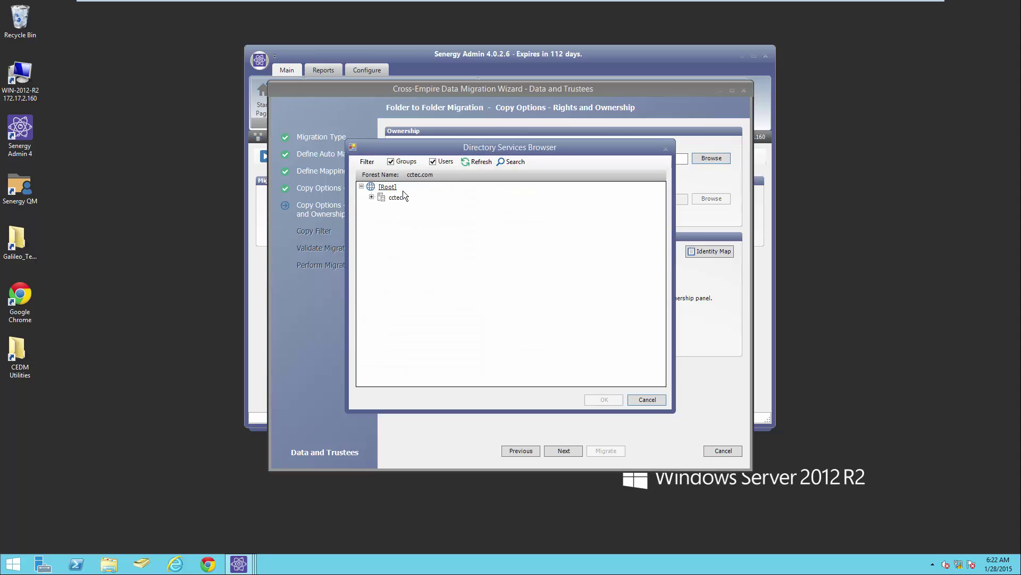
{"action": "left_click", "coordinate": [371, 197]}
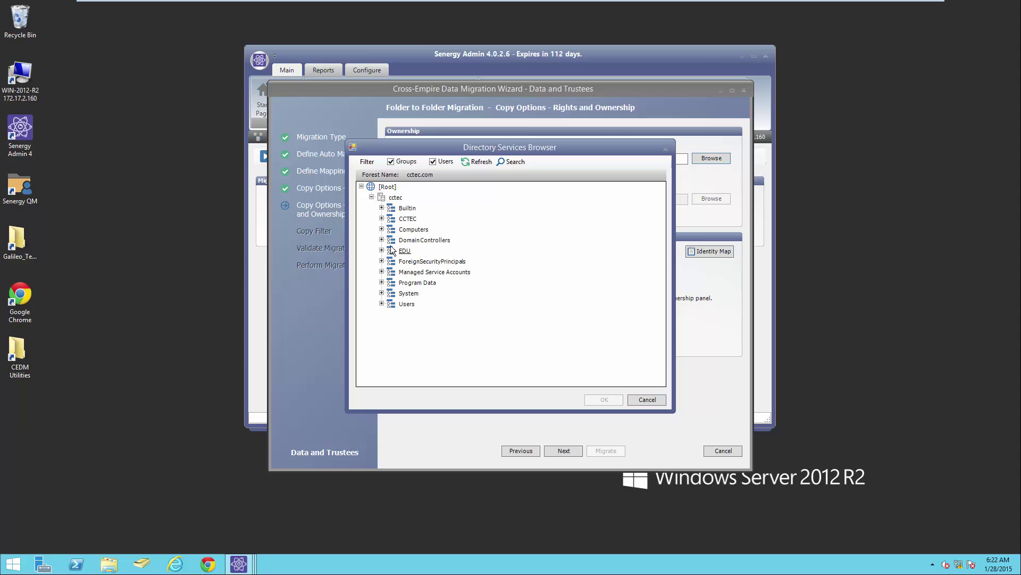
{"action": "left_click", "coordinate": [381, 219]}
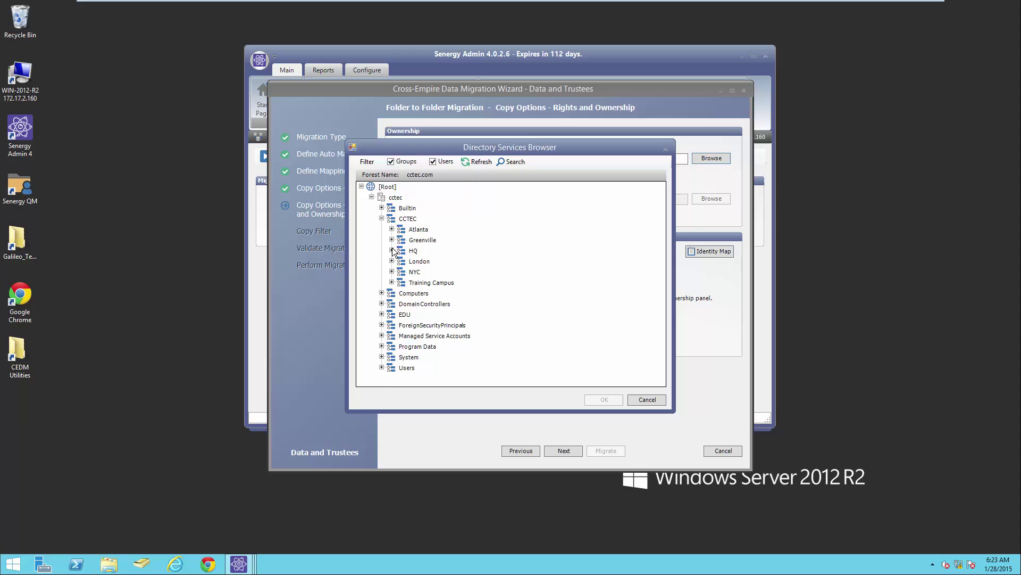
{"action": "left_click", "coordinate": [392, 250]}
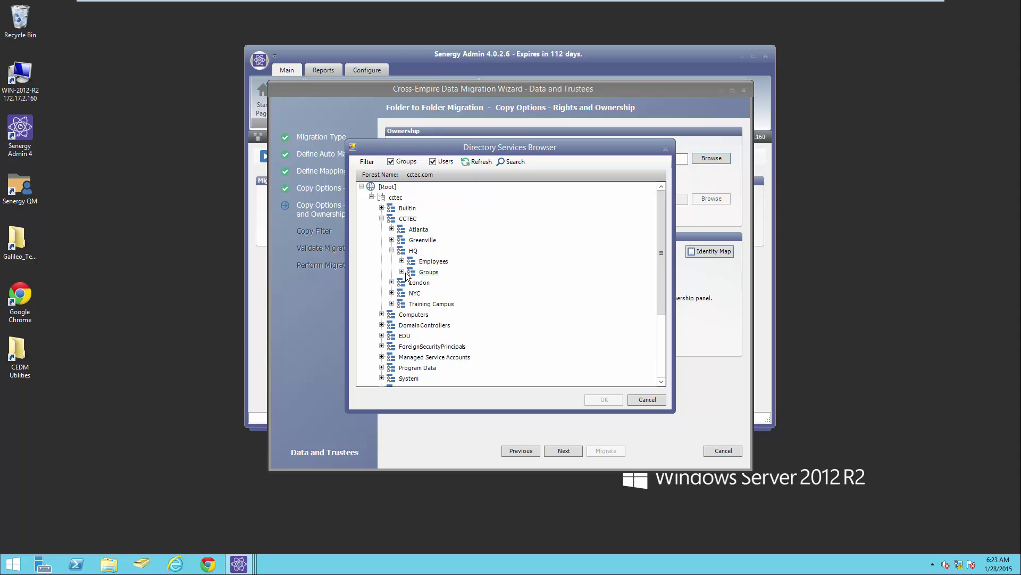
{"action": "left_click", "coordinate": [402, 272]}
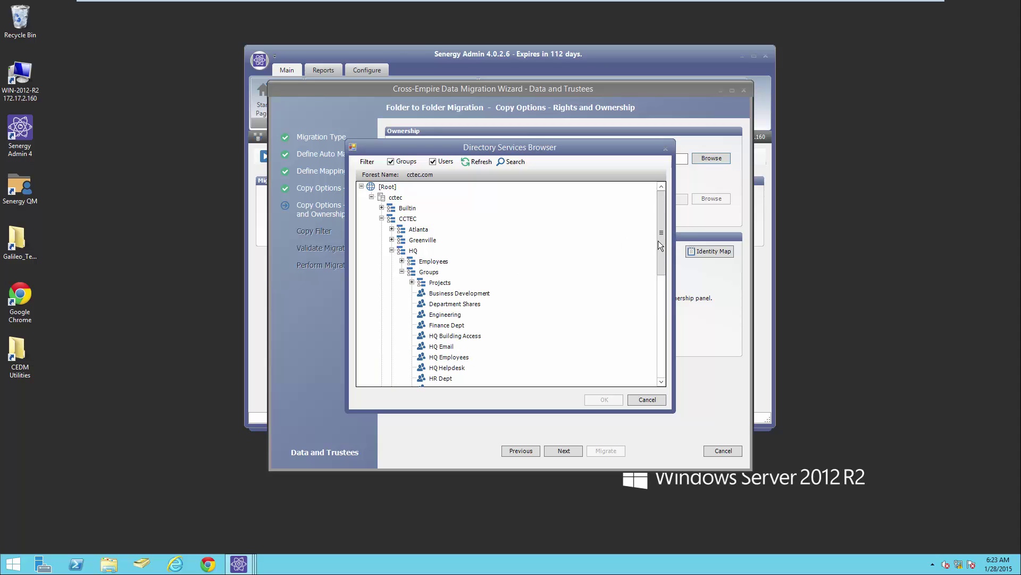
{"action": "left_click_drag", "start_coordinate": [658, 244], "coordinate": [654, 295]}
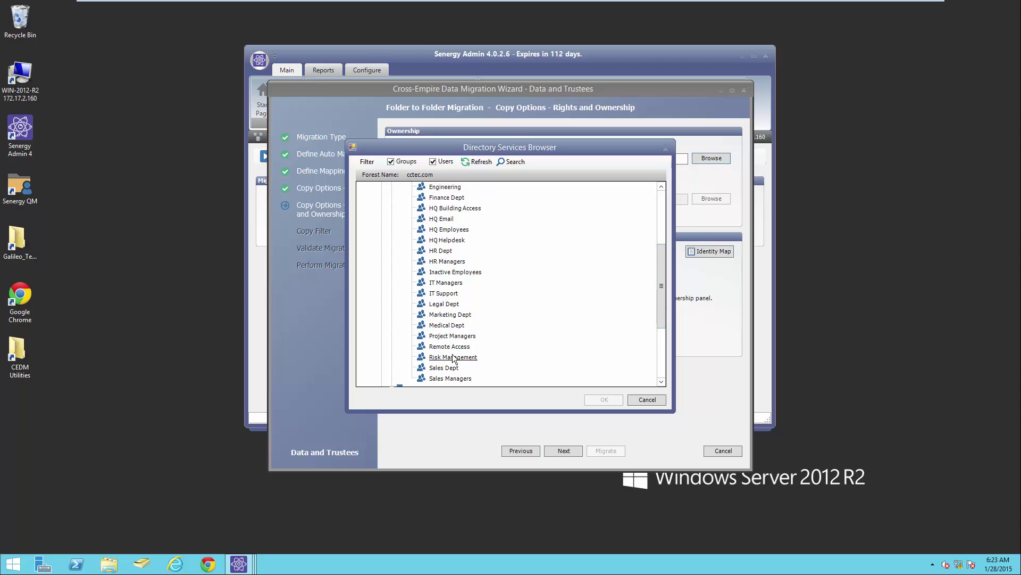
{"action": "left_click", "coordinate": [454, 357]}
{"action": "left_click", "coordinate": [607, 402]}
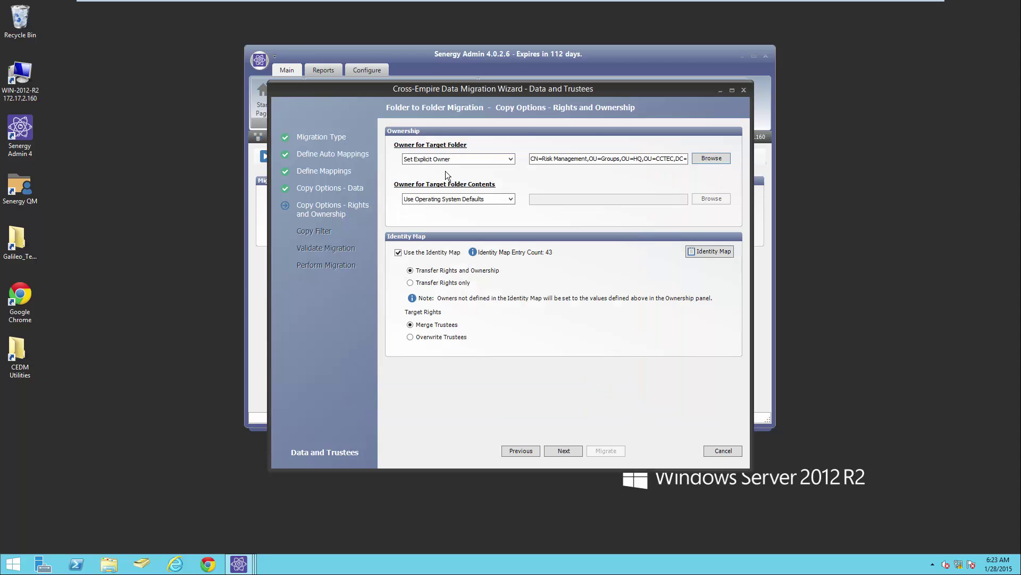
Make Risk Management the explicit owner of folder contents by pasting its DN.
{"action": "left_click_drag", "start_coordinate": [533, 160], "coordinate": [767, 159]}
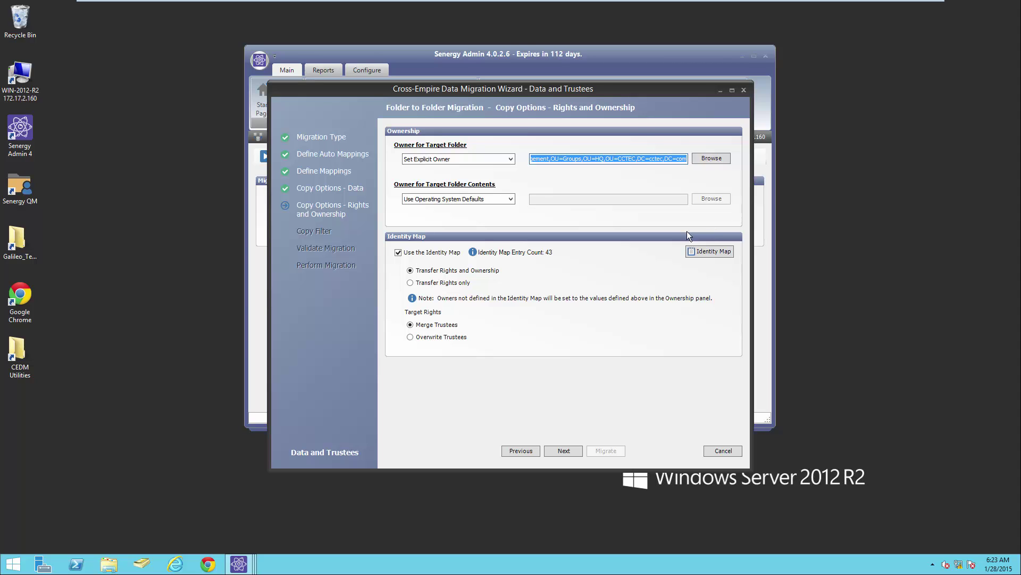
{"action": "left_click", "coordinate": [510, 205]}
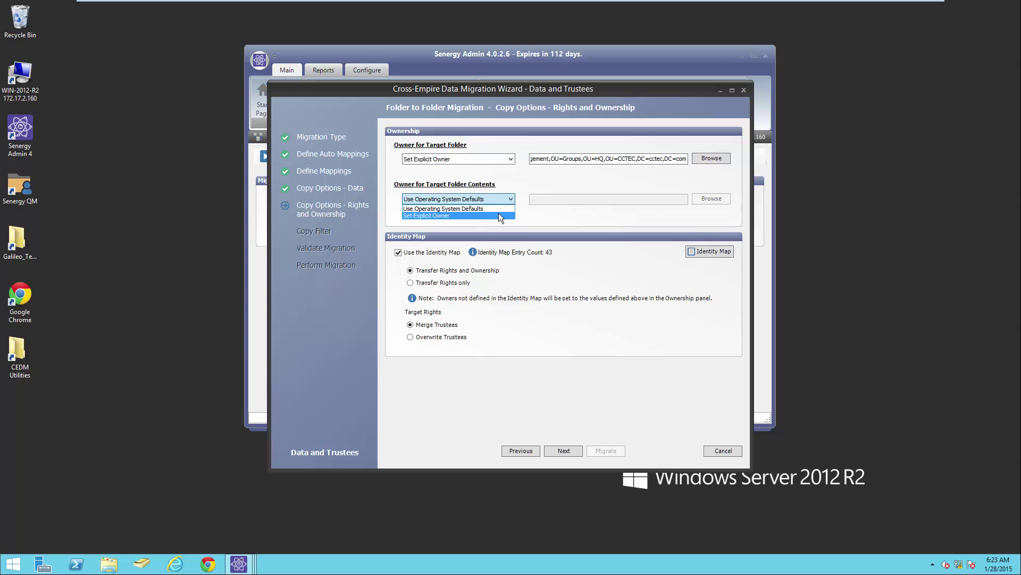
{"action": "left_click", "coordinate": [499, 213]}
{"action": "left_click", "coordinate": [532, 200]}
{"action": "key", "text": "ctrl+v"}
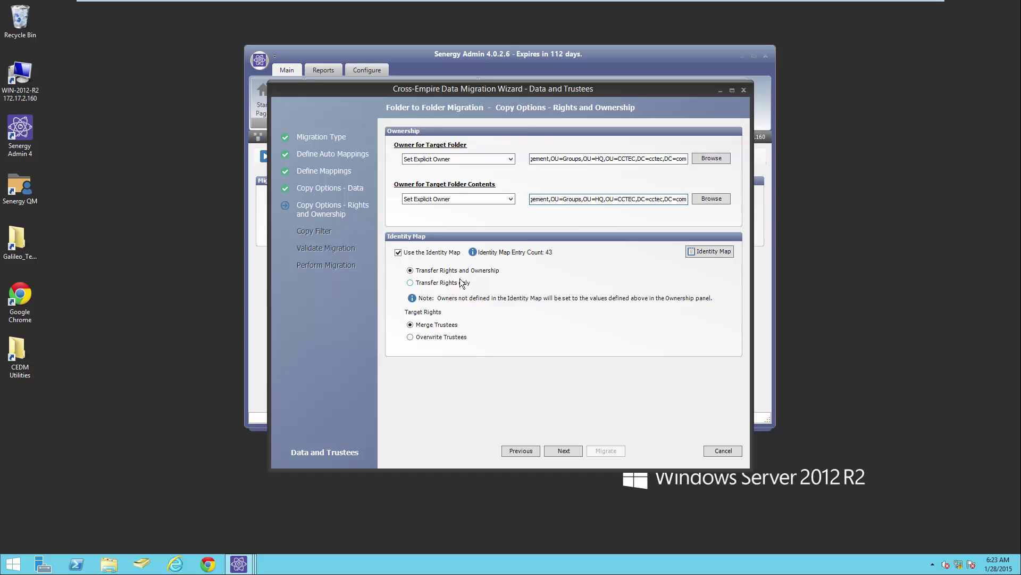
On the copy filter step, discard a started filter rule and leave Use Copy Filter unchecked.
{"action": "left_click", "coordinate": [560, 451]}
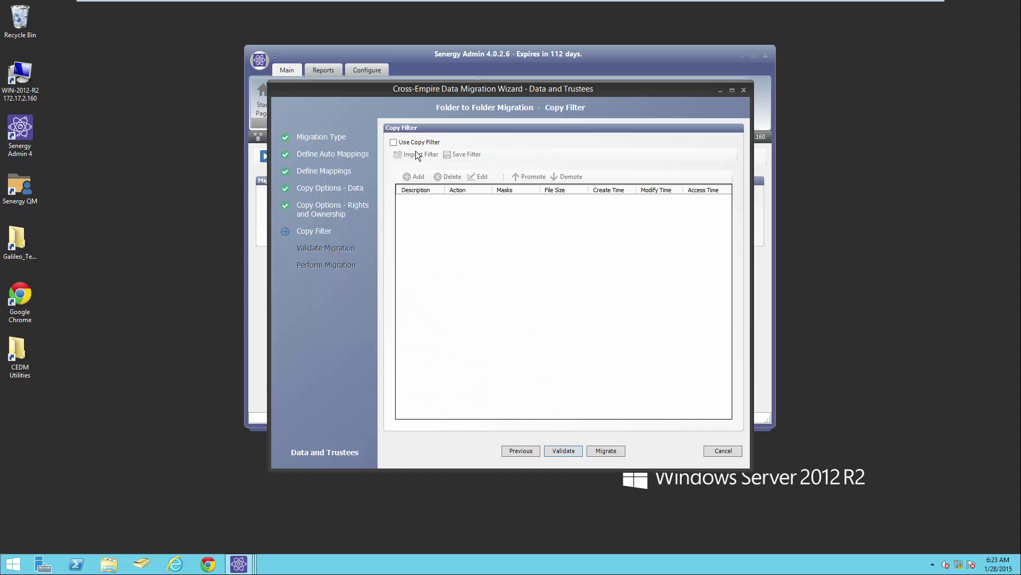
{"action": "left_click", "coordinate": [394, 142]}
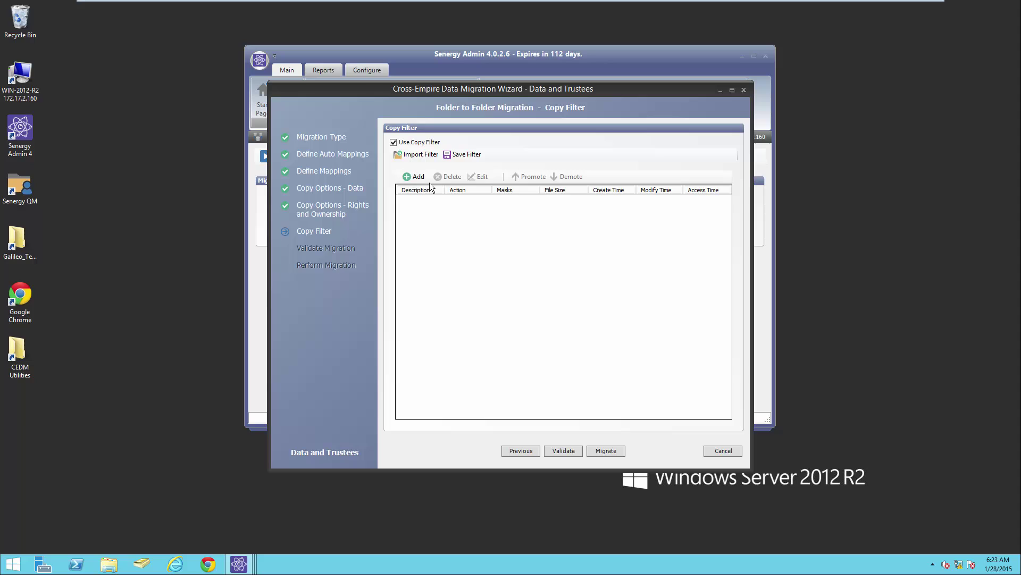
{"action": "left_click", "coordinate": [416, 177]}
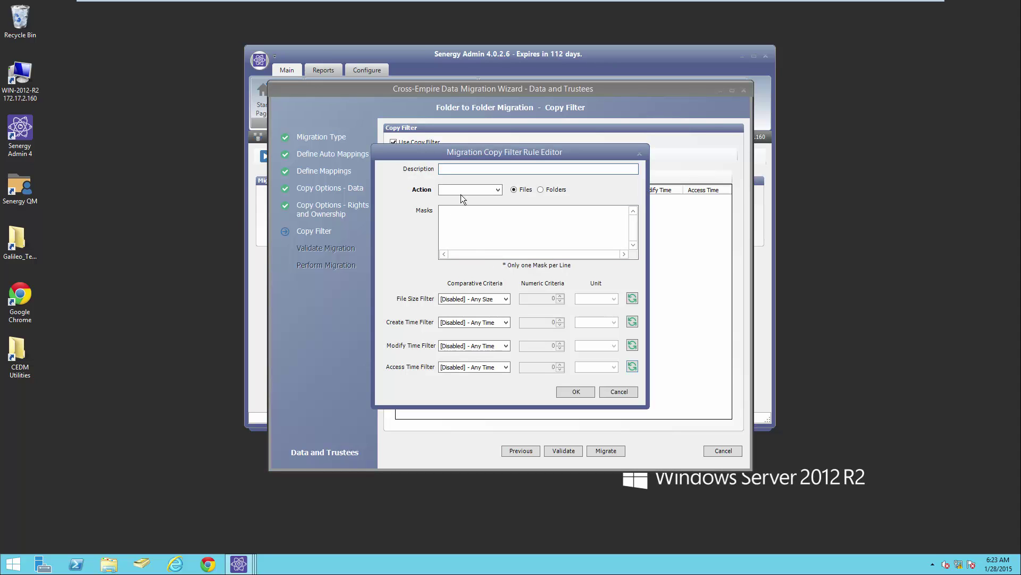
{"action": "left_click", "coordinate": [498, 189]}
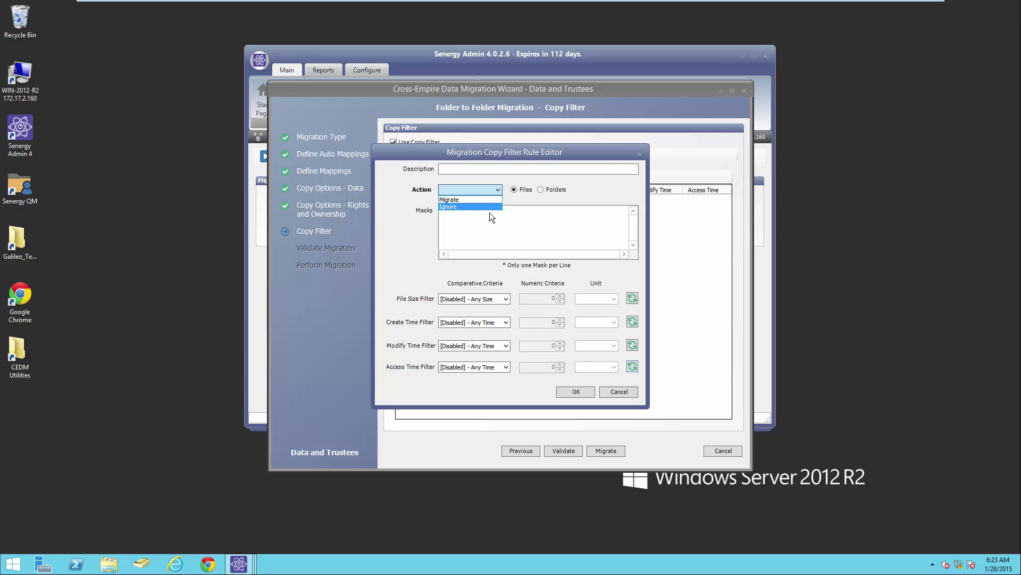
{"action": "left_click", "coordinate": [614, 390]}
{"action": "left_click", "coordinate": [620, 392]}
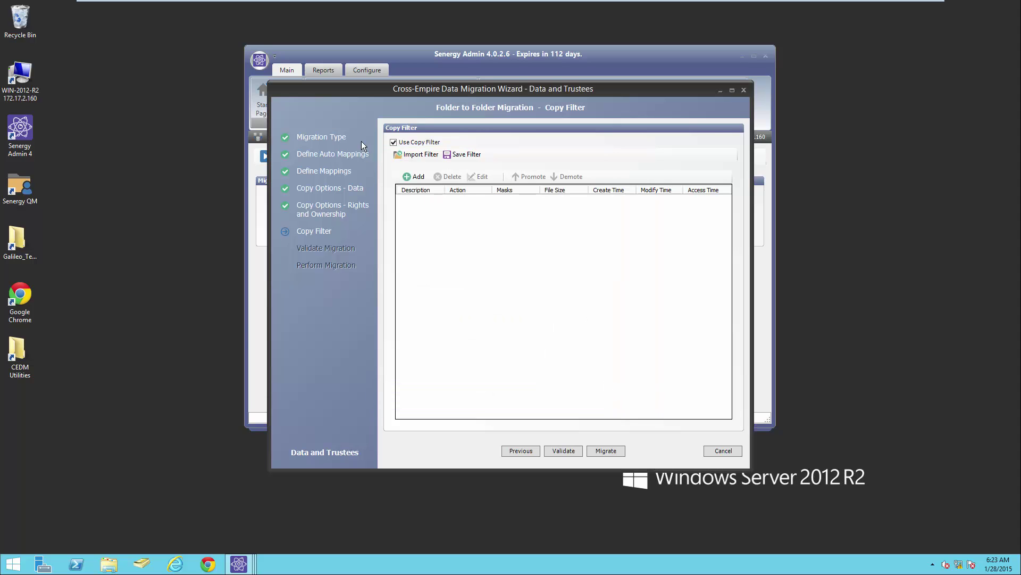
{"action": "left_click", "coordinate": [393, 143]}
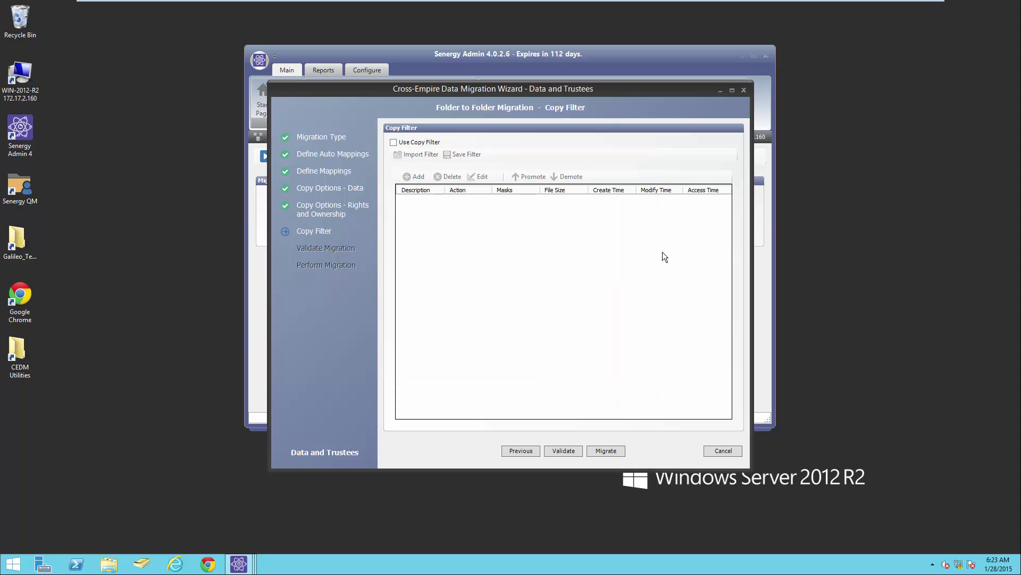
Validate the Dept Shares to NYC\Departments mapping, start the migration, and finish the wizard.
{"action": "left_click", "coordinate": [570, 450]}
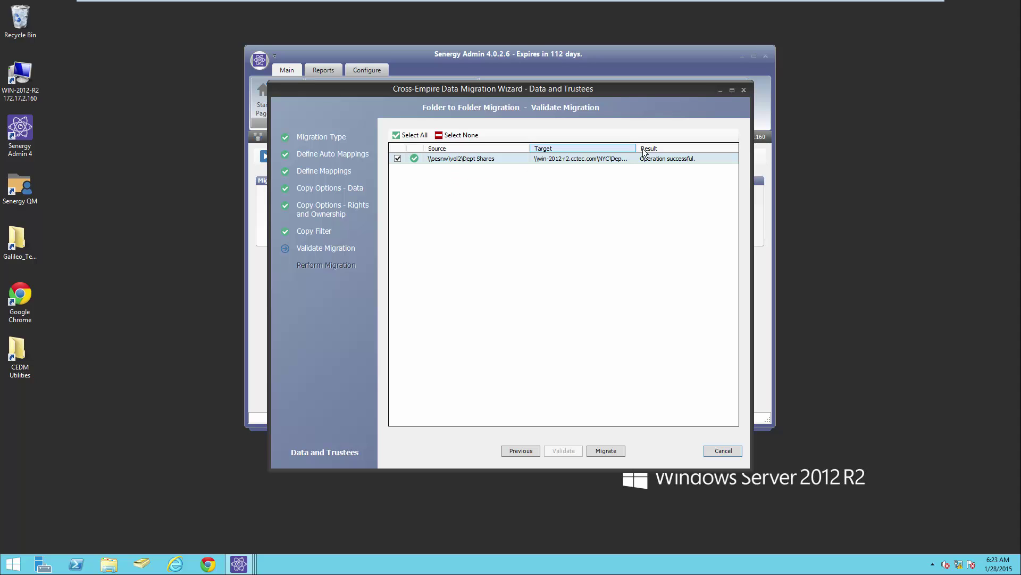
{"action": "left_click_drag", "start_coordinate": [637, 148], "coordinate": [673, 149]}
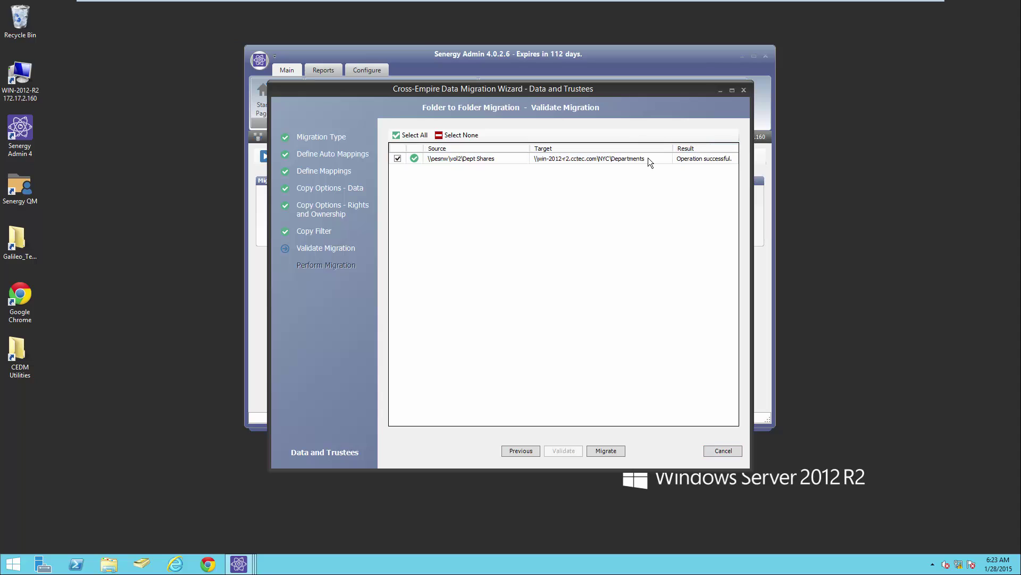
{"action": "left_click", "coordinate": [608, 451]}
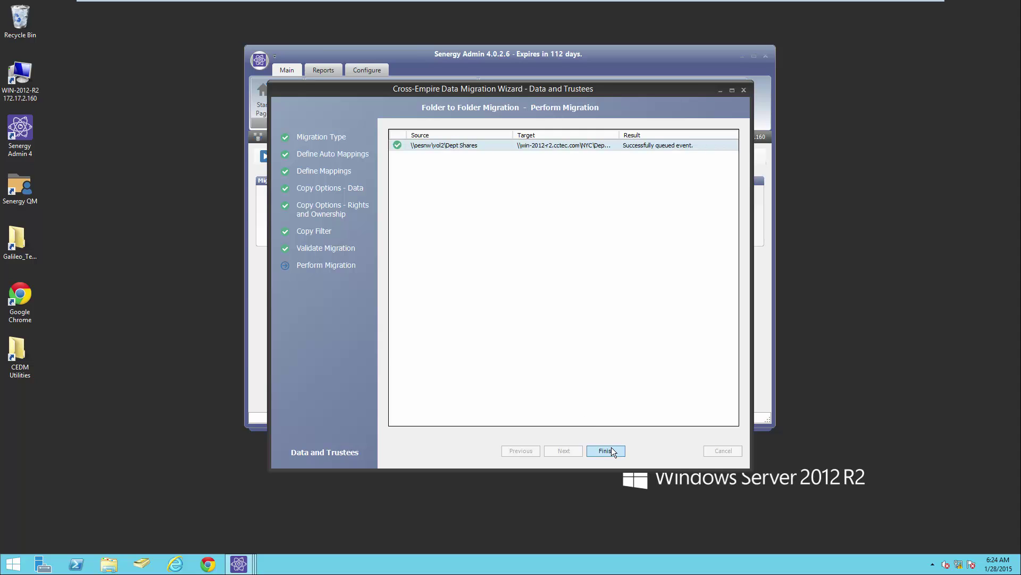
{"action": "left_click", "coordinate": [606, 451]}
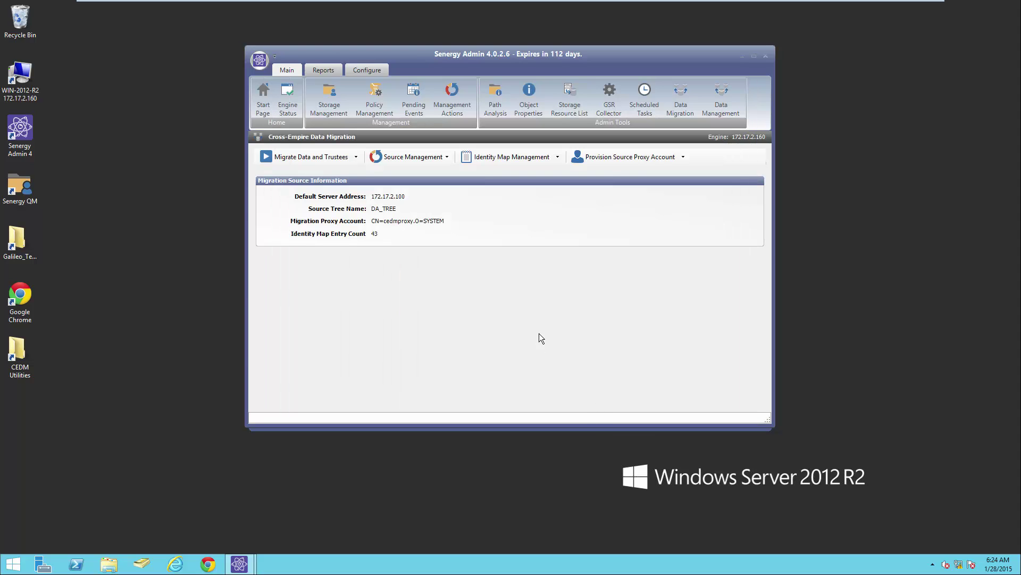
Refresh Pending Events until Total Queued Events reads 0.
{"action": "left_click", "coordinate": [414, 98]}
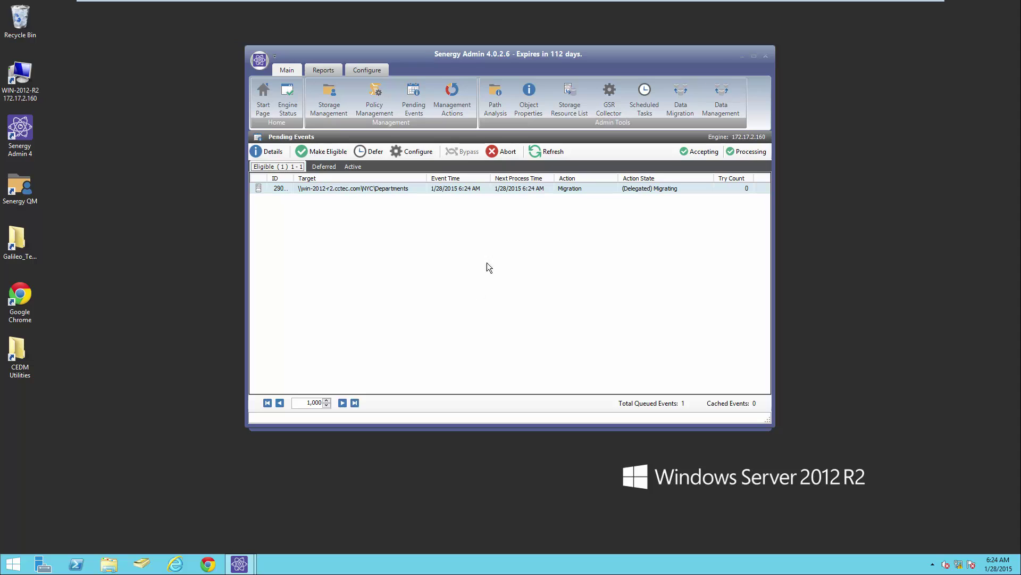
{"action": "left_click", "coordinate": [555, 154]}
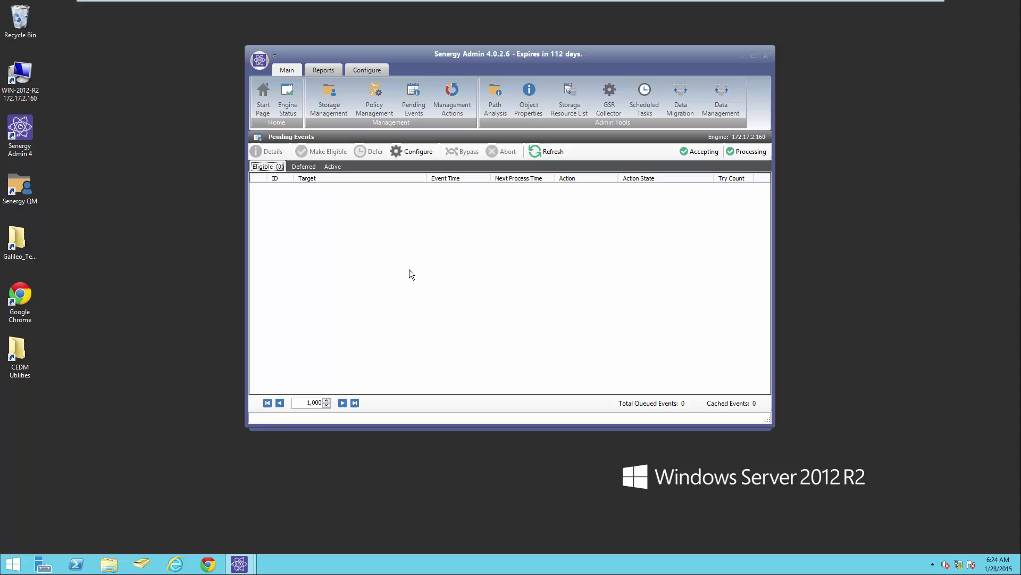
From the WIN-2012-R2 icon, browse to NYC (Q:)\Departments\Marketing Dept.
{"action": "double_click", "coordinate": [30, 87]}
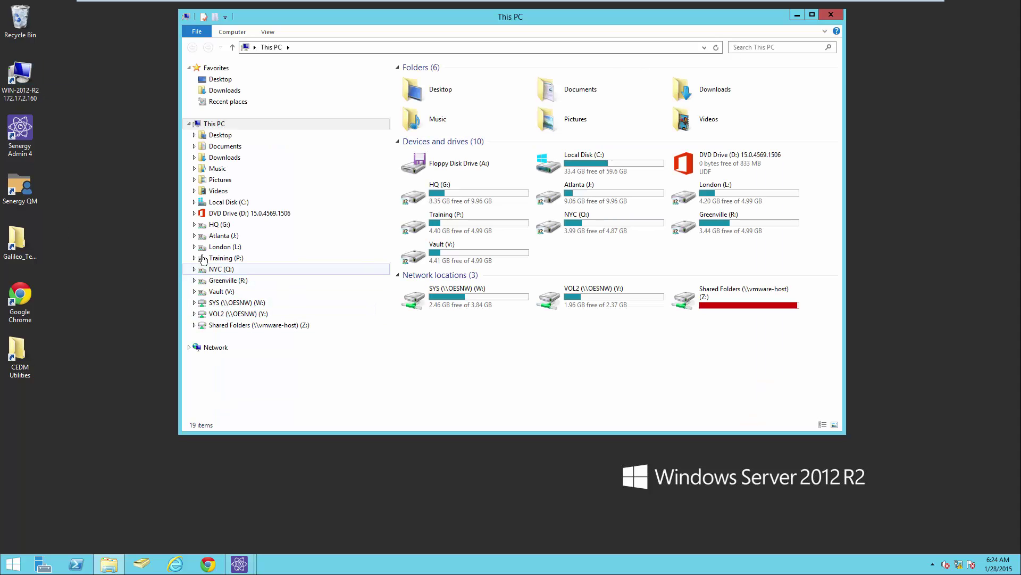
{"action": "left_click", "coordinate": [194, 270]}
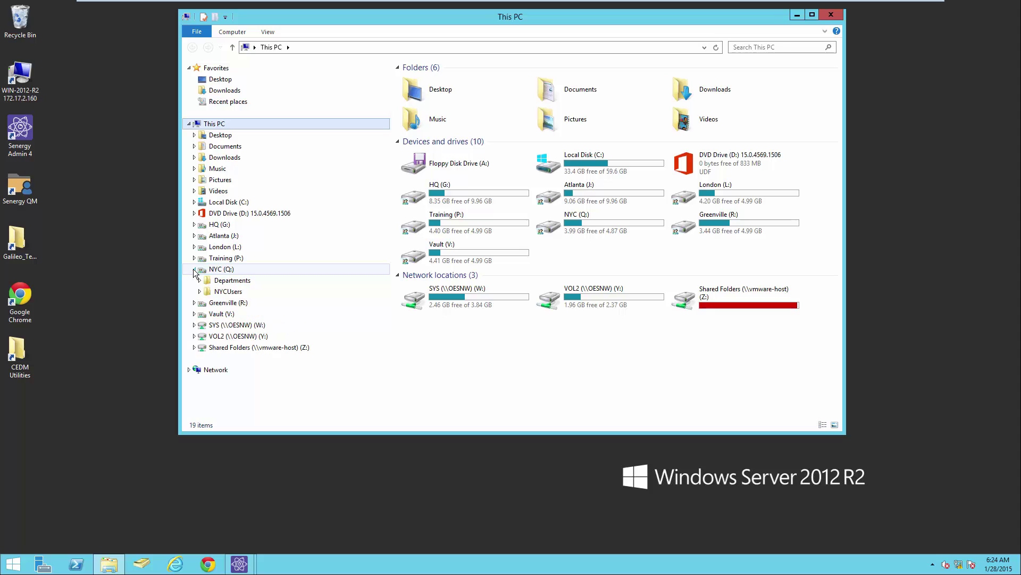
{"action": "left_click", "coordinate": [200, 281]}
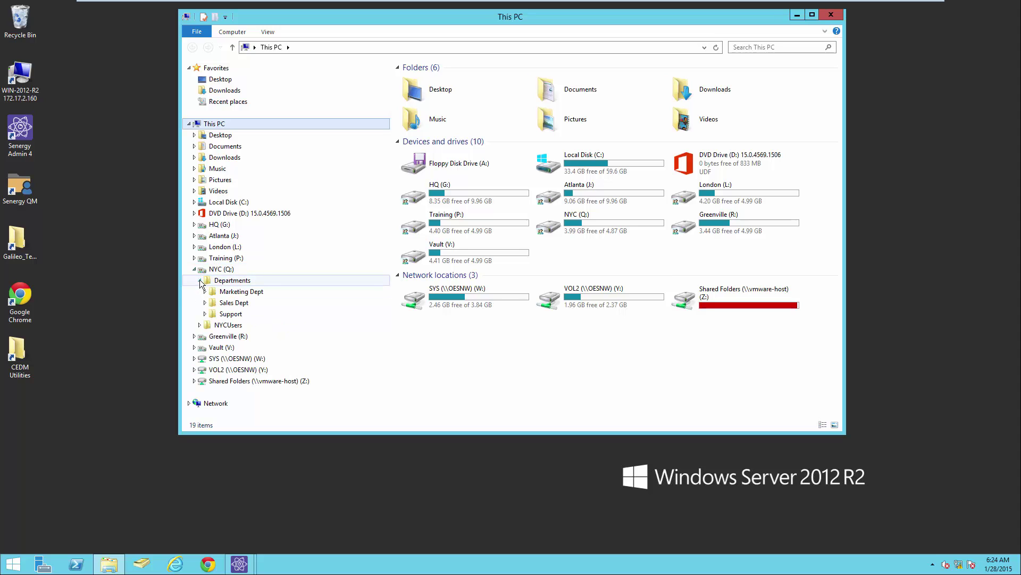
{"action": "left_click", "coordinate": [234, 294]}
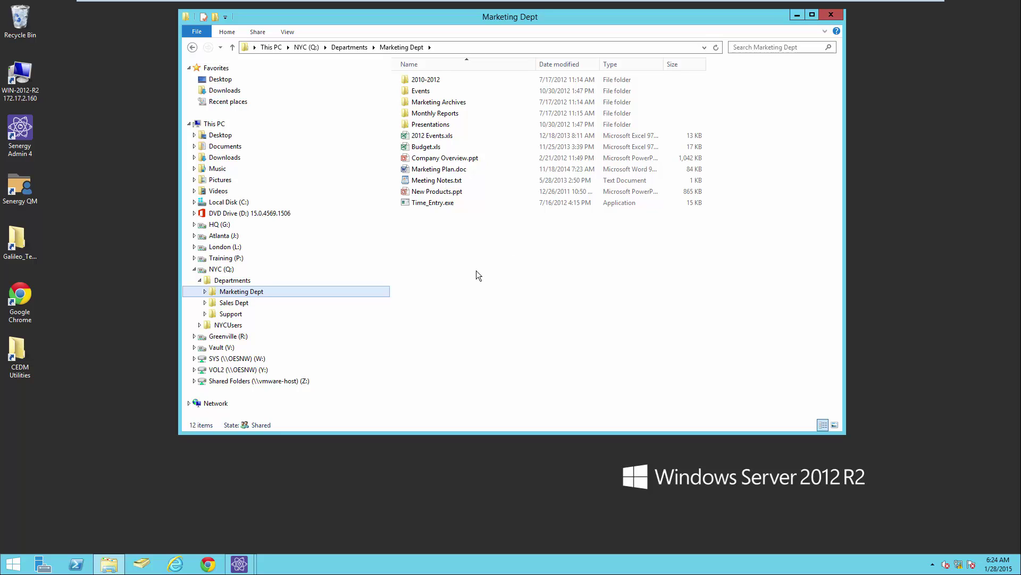
{"action": "right_click", "coordinate": [258, 297]}
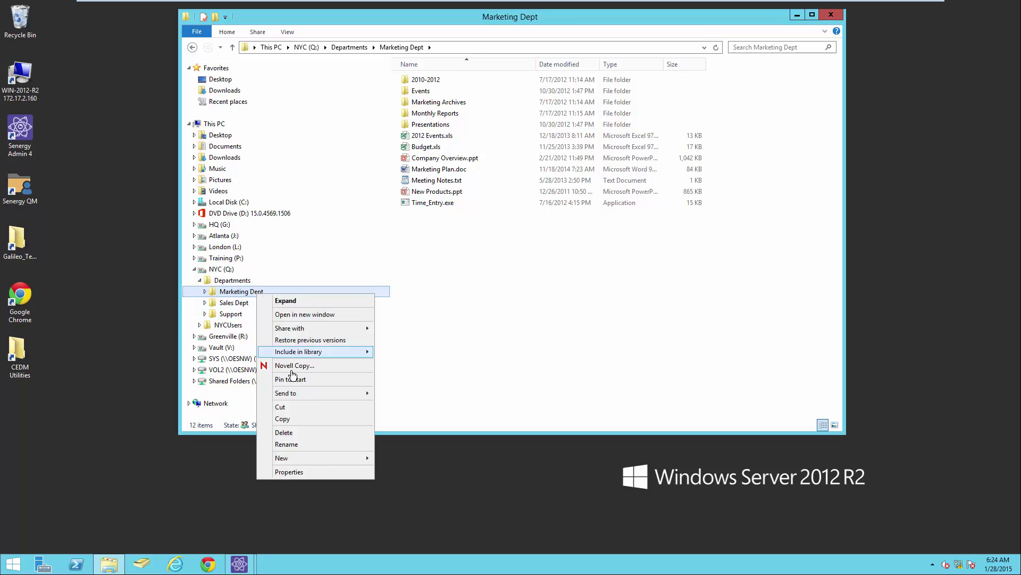
{"action": "left_click", "coordinate": [303, 476]}
{"action": "left_click", "coordinate": [464, 296]}
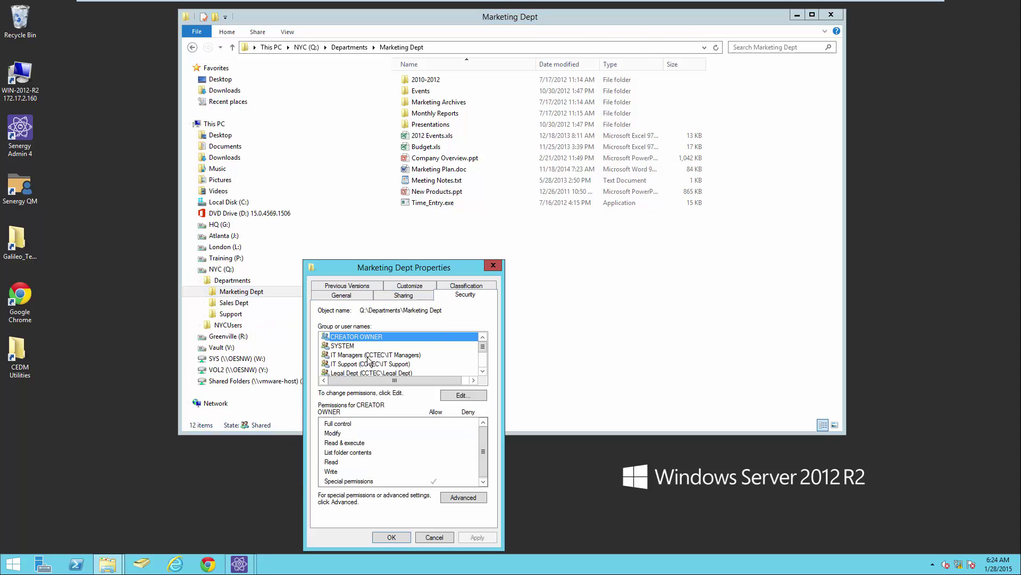
{"action": "left_click_drag", "start_coordinate": [484, 348], "coordinate": [482, 353]}
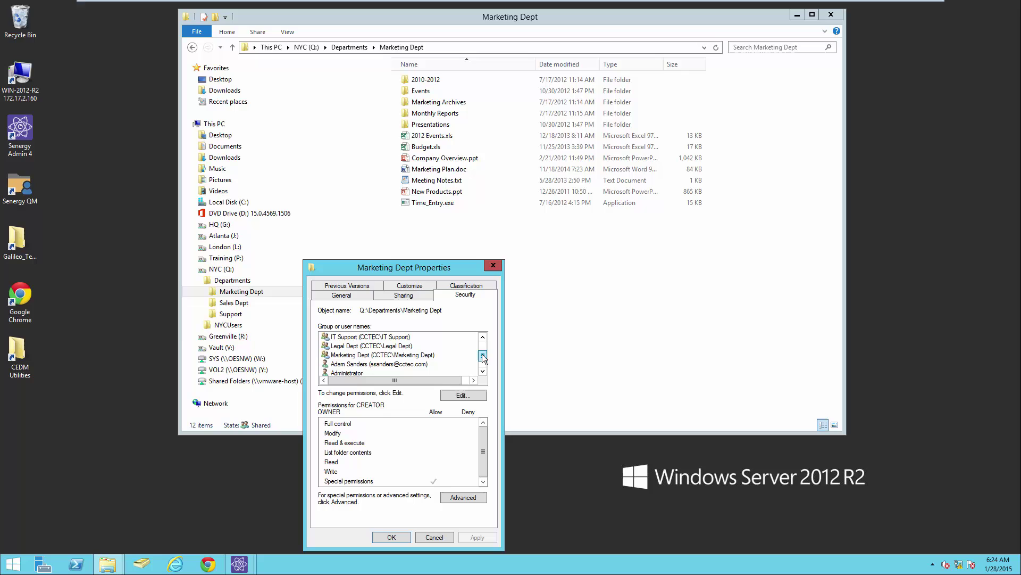
{"action": "left_click", "coordinate": [384, 355]}
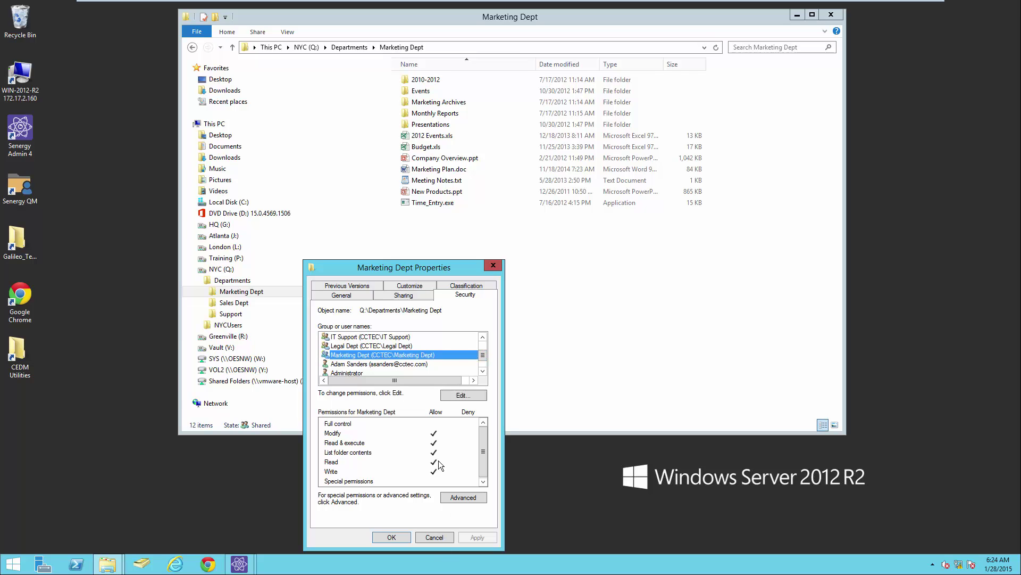
{"action": "left_click", "coordinate": [395, 364]}
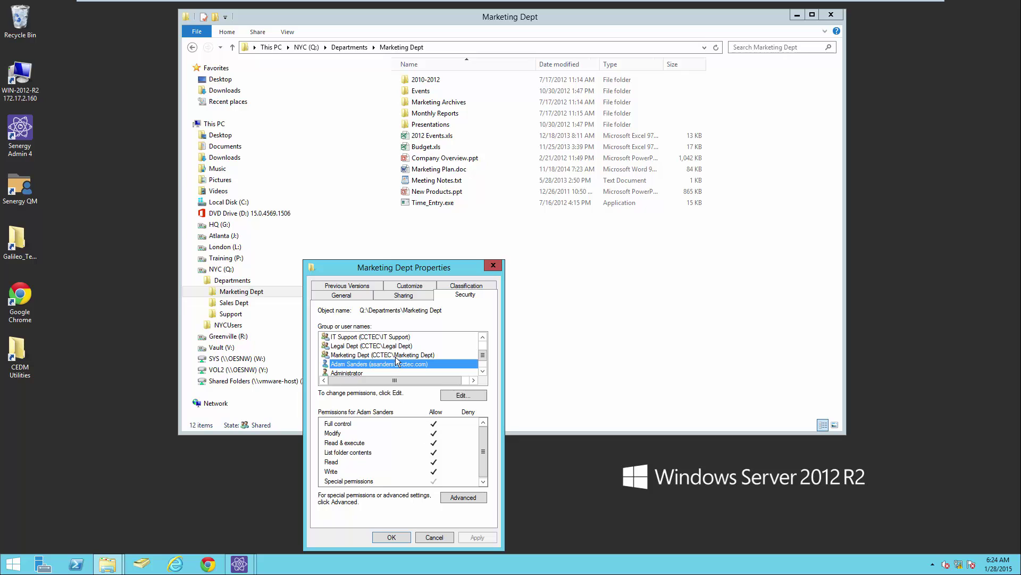
{"action": "left_click_drag", "start_coordinate": [480, 353], "coordinate": [483, 346]}
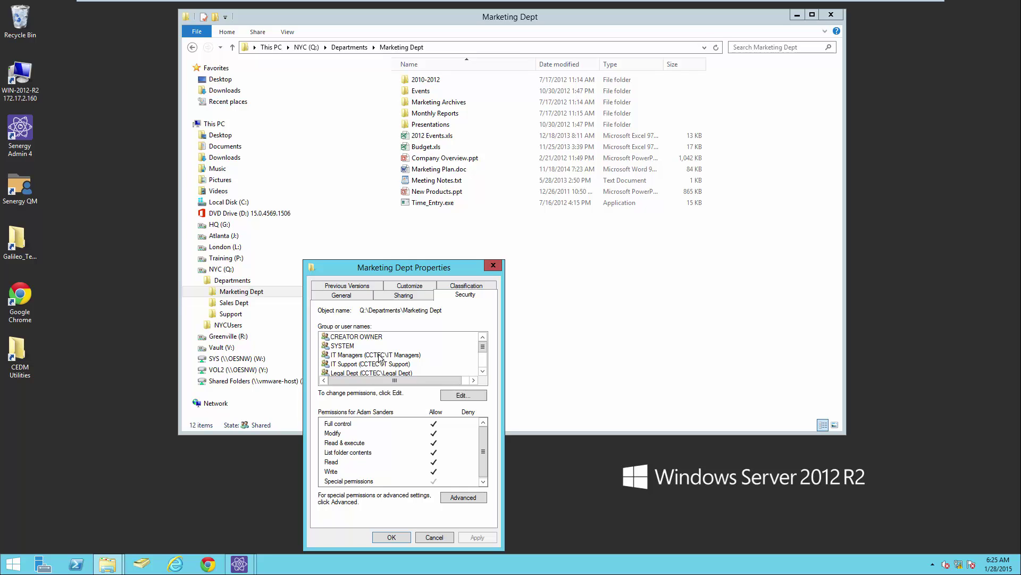
{"action": "left_click", "coordinate": [434, 537]}
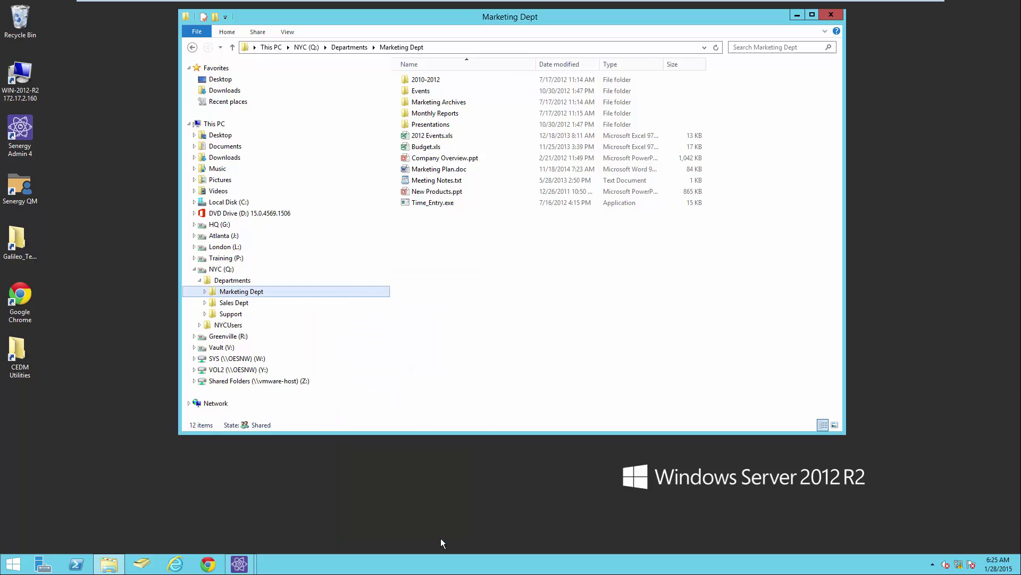
View Feb Sales.xlsx's advanced security settings in Marketing Archives, then open the Support folder.
{"action": "left_click", "coordinate": [205, 291]}
{"action": "left_click", "coordinate": [242, 325]}
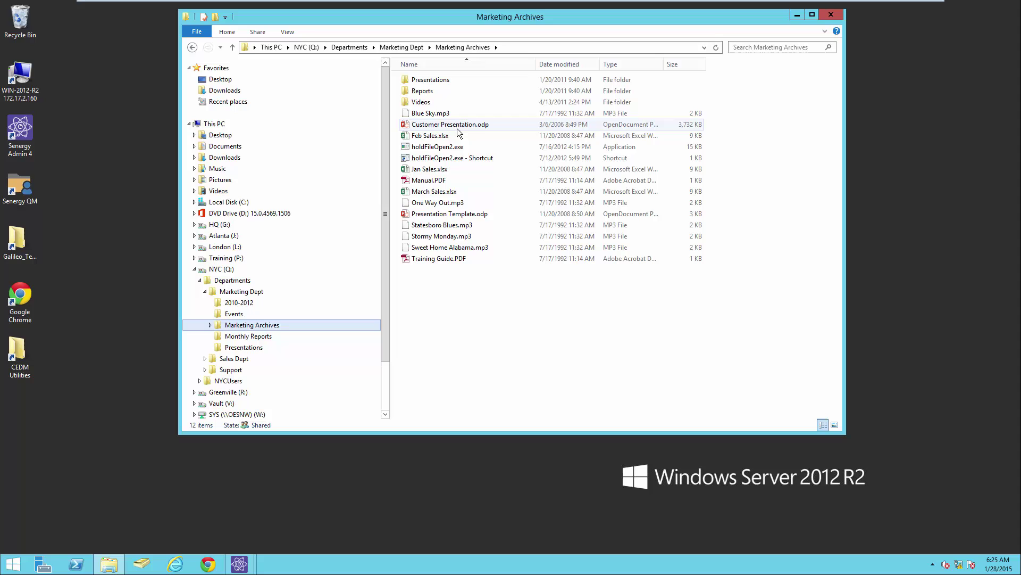
{"action": "right_click", "coordinate": [437, 135]}
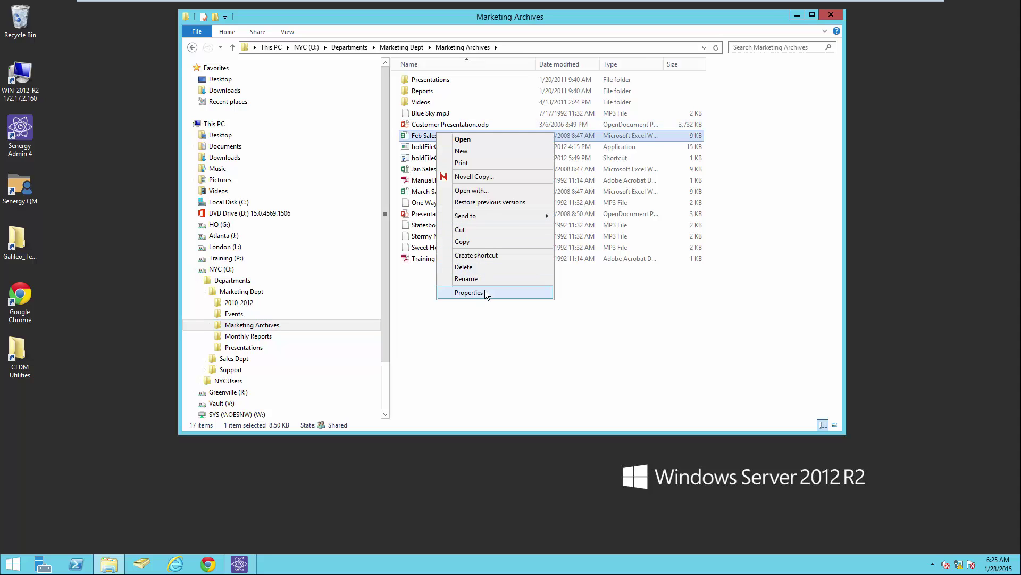
{"action": "left_click", "coordinate": [484, 289]}
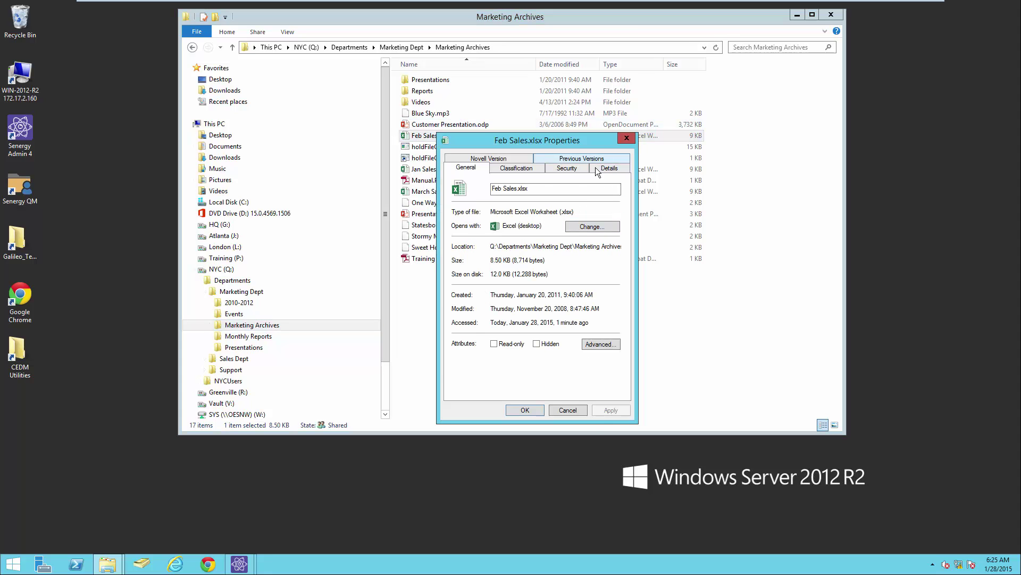
{"action": "left_click", "coordinate": [568, 168]}
{"action": "left_click", "coordinate": [597, 371]}
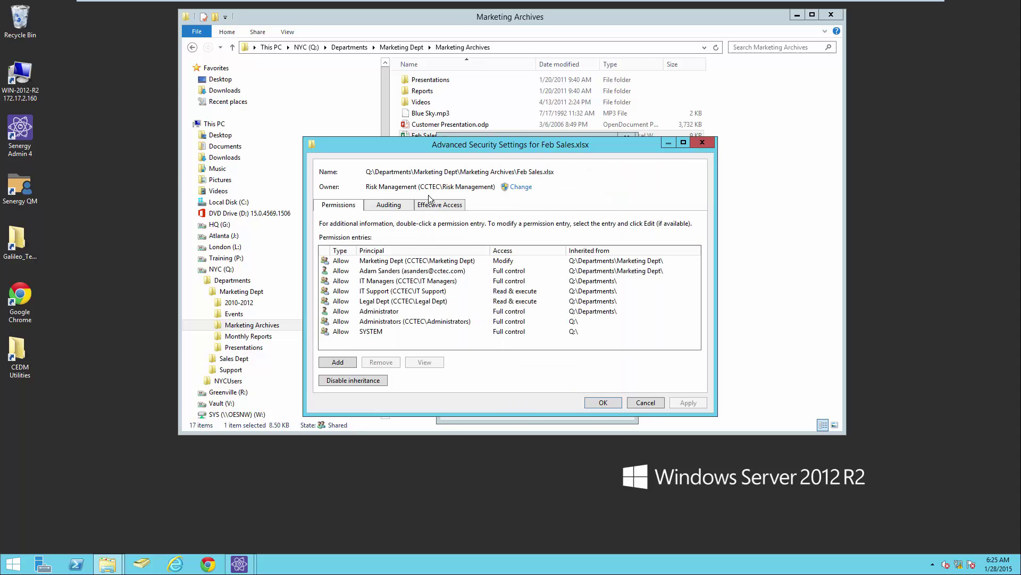
{"action": "left_click", "coordinate": [644, 403]}
{"action": "left_click", "coordinate": [585, 406]}
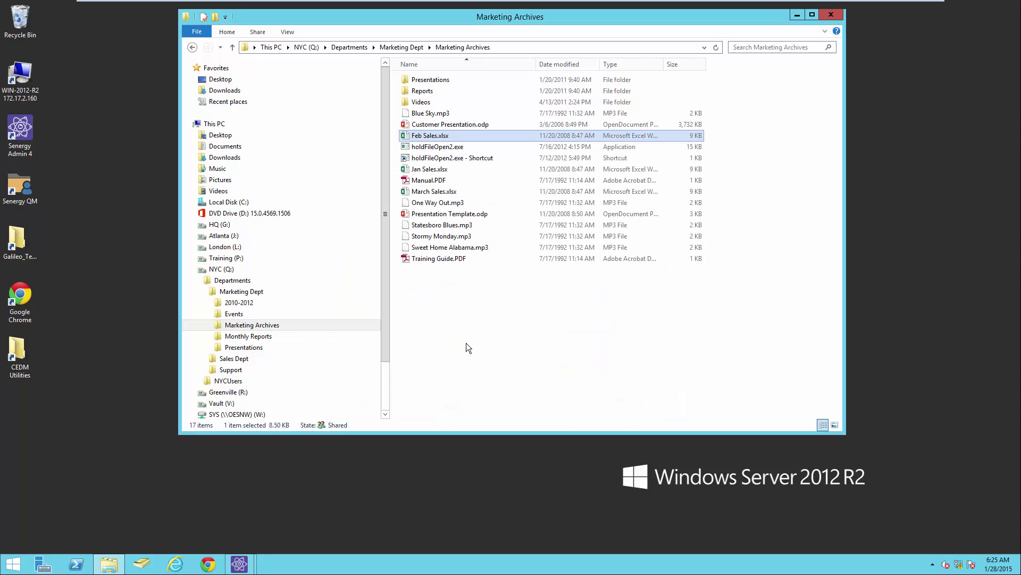
{"action": "left_click", "coordinate": [230, 370]}
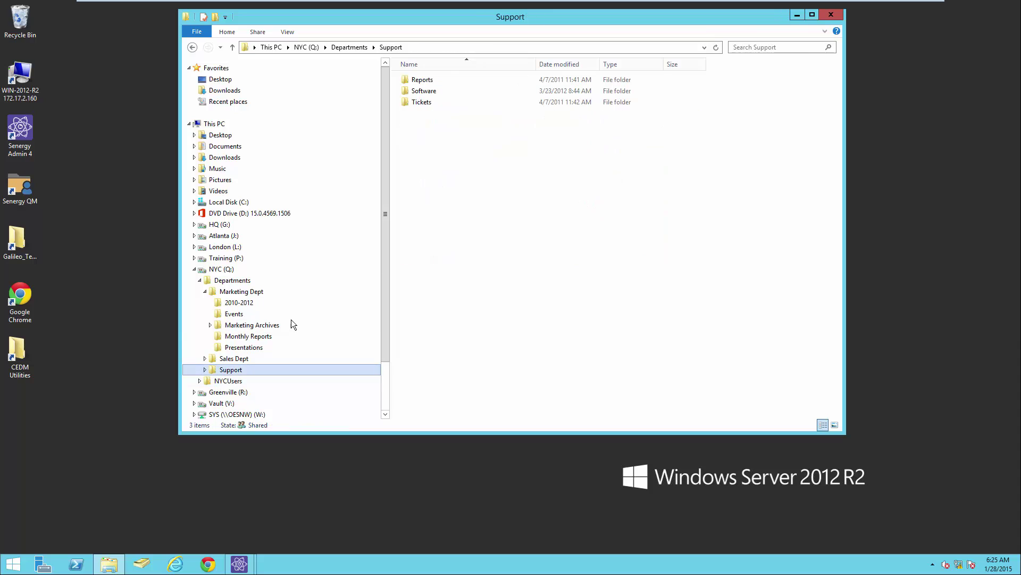
{"action": "left_click", "coordinate": [425, 93]}
{"action": "right_click", "coordinate": [425, 96]}
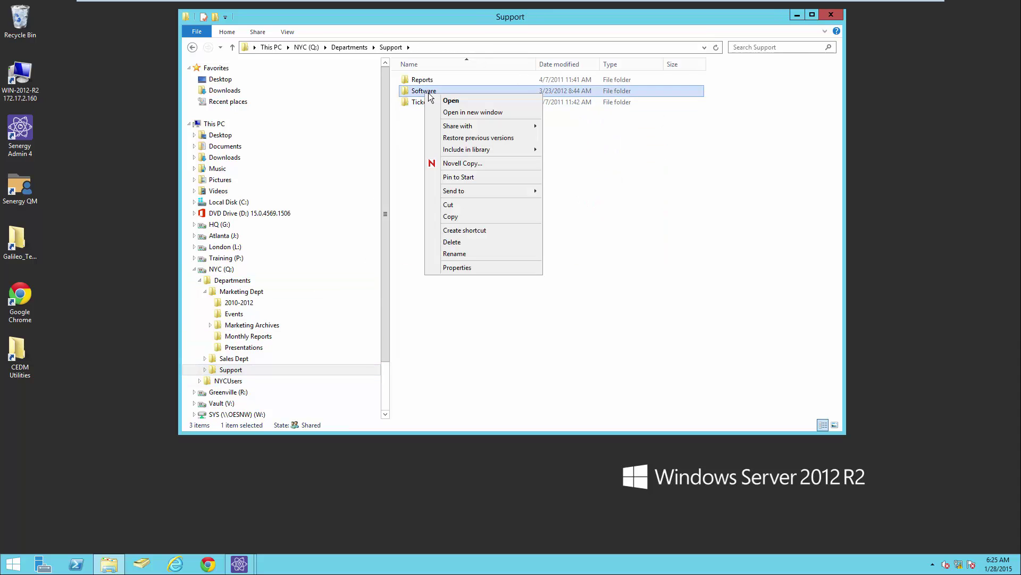
{"action": "left_click", "coordinate": [448, 266]}
{"action": "left_click", "coordinate": [593, 132]}
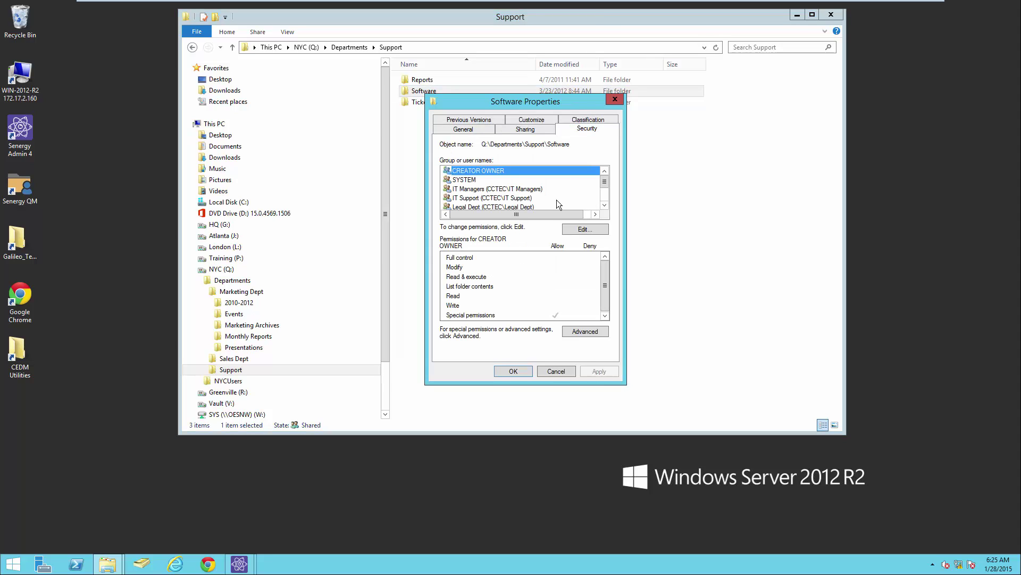
{"action": "left_click_drag", "start_coordinate": [607, 181], "coordinate": [607, 187]}
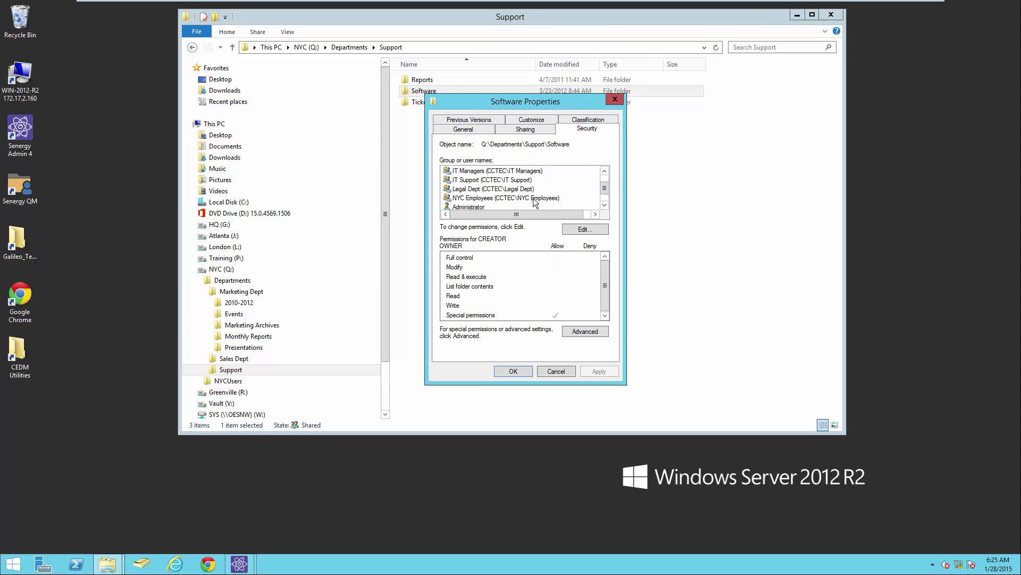
{"action": "left_click", "coordinate": [533, 198]}
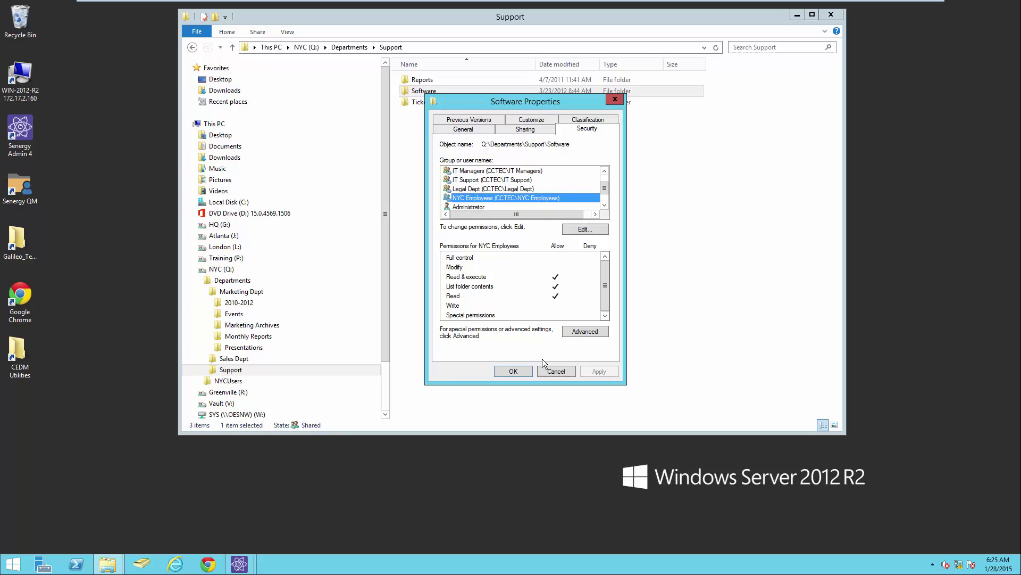
{"action": "left_click", "coordinate": [559, 371]}
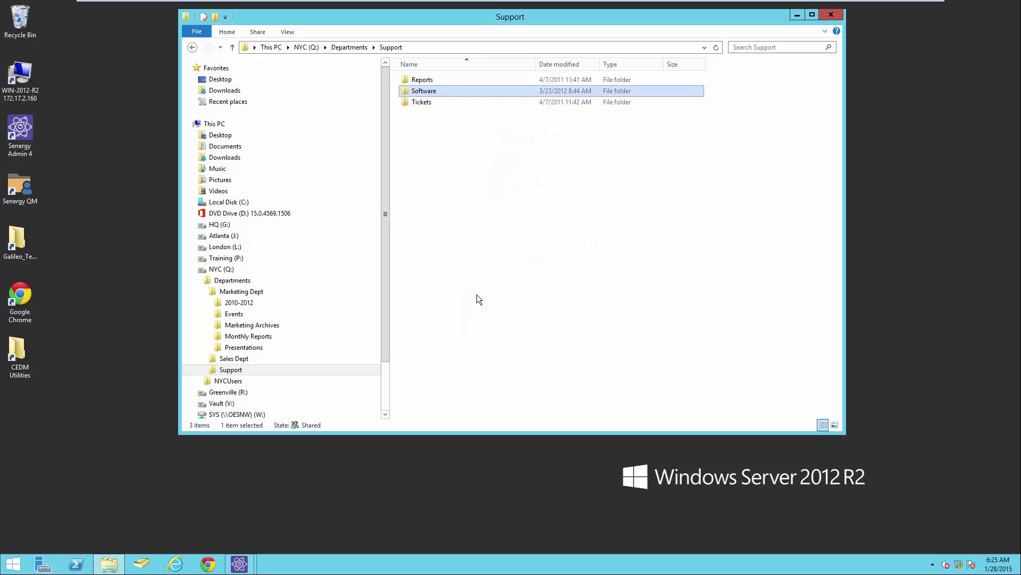